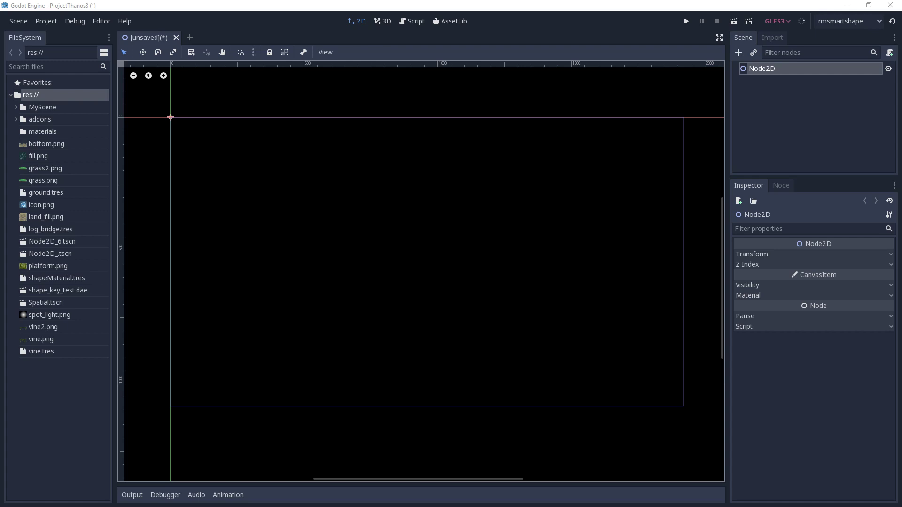
- Create an RMSmartShape2D child node by searching 'rmsmar' in Create New Node (Ctrl+A)
{"action": "key", "text": "ctrl+a"}
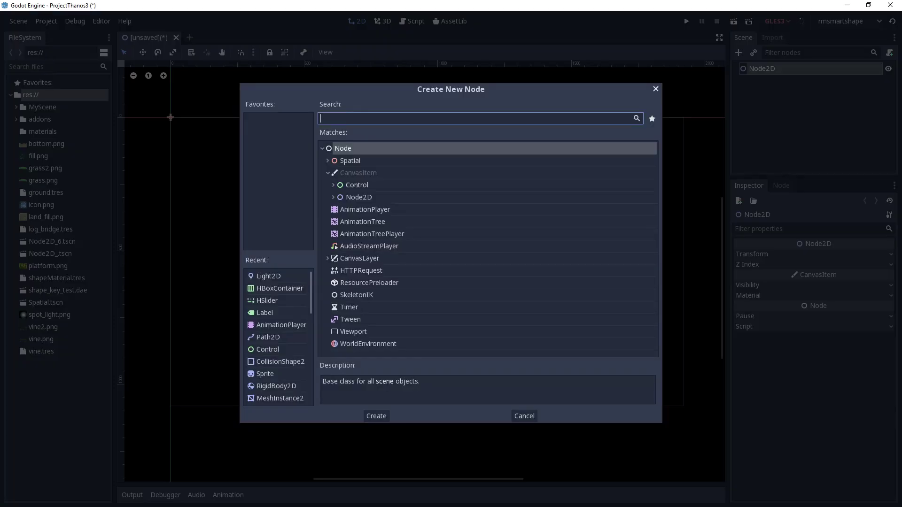
{"action": "type", "text": "rmsmar"}
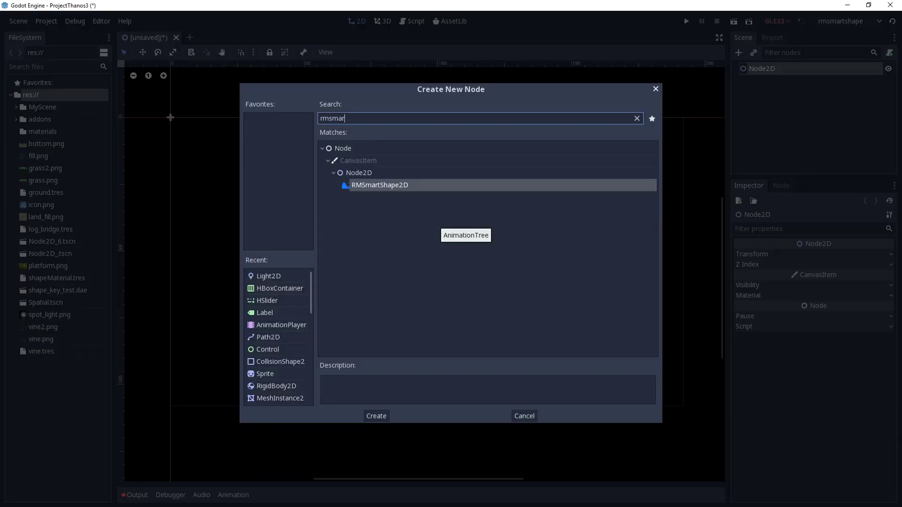
{"action": "key", "text": "Return"}
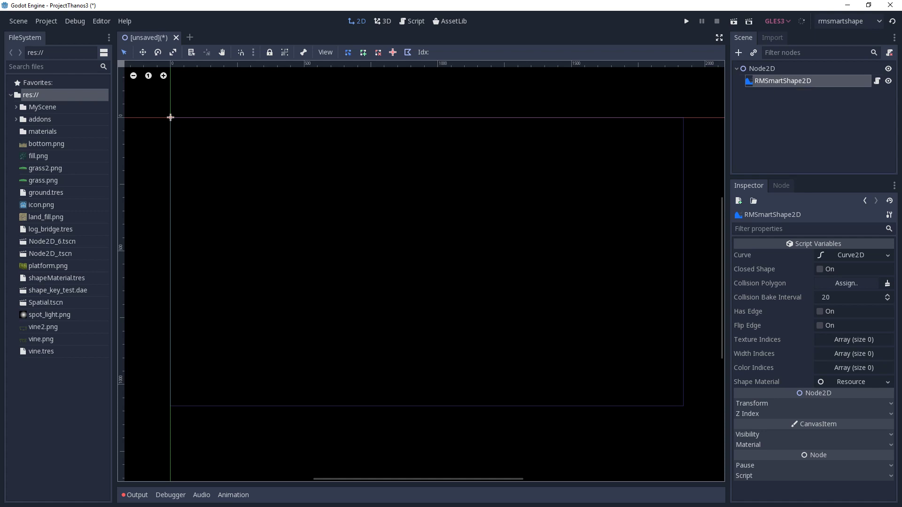
- Enlarge the Inspector and drop ground.tres onto the smart shape's Shape Material property
{"action": "left_click_drag", "start_coordinate": [813, 176], "coordinate": [814, 130]}
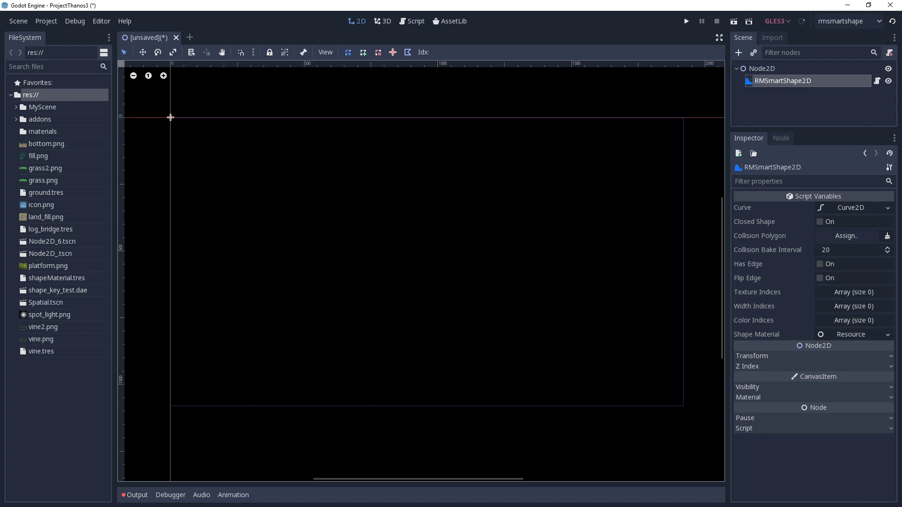
{"action": "left_click_drag", "start_coordinate": [46, 193], "coordinate": [850, 334]}
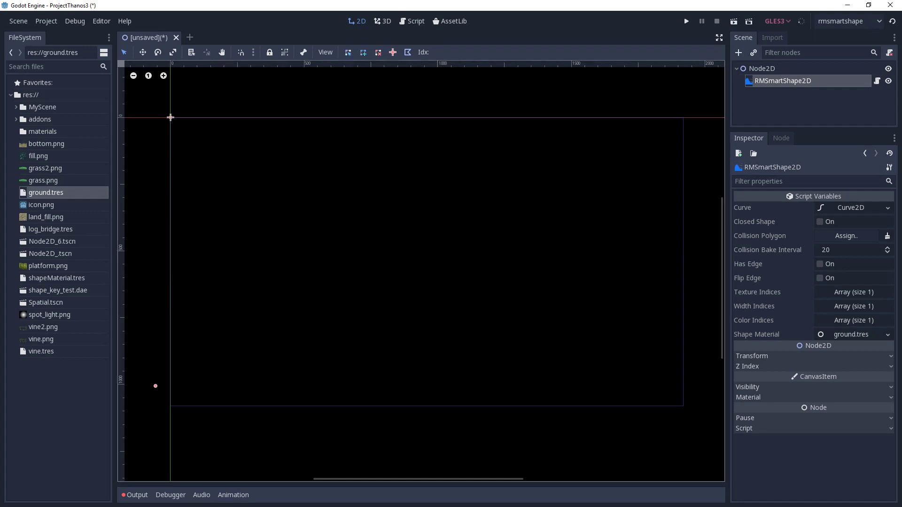
- Place four points for a long rectangle near the bottom, closing it at the first point
{"action": "left_click", "coordinate": [691, 387]}
{"action": "left_click", "coordinate": [690, 421]}
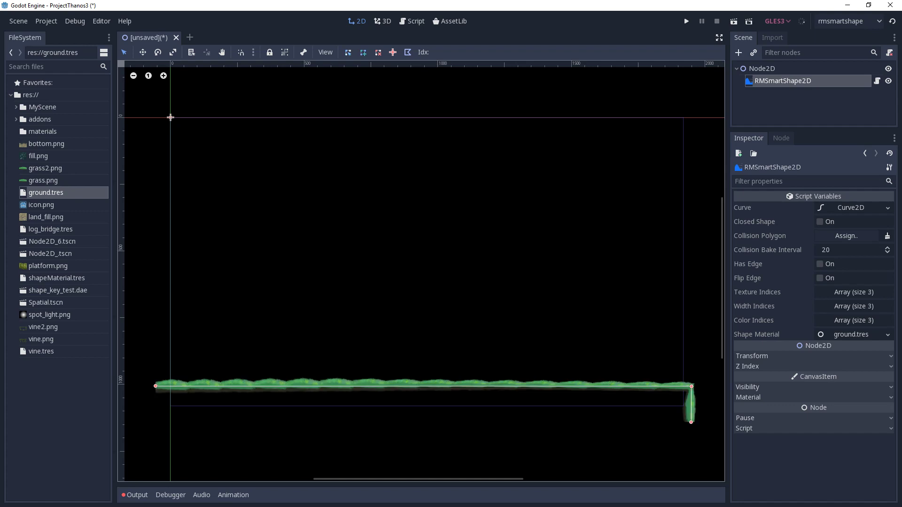
{"action": "left_click", "coordinate": [160, 419]}
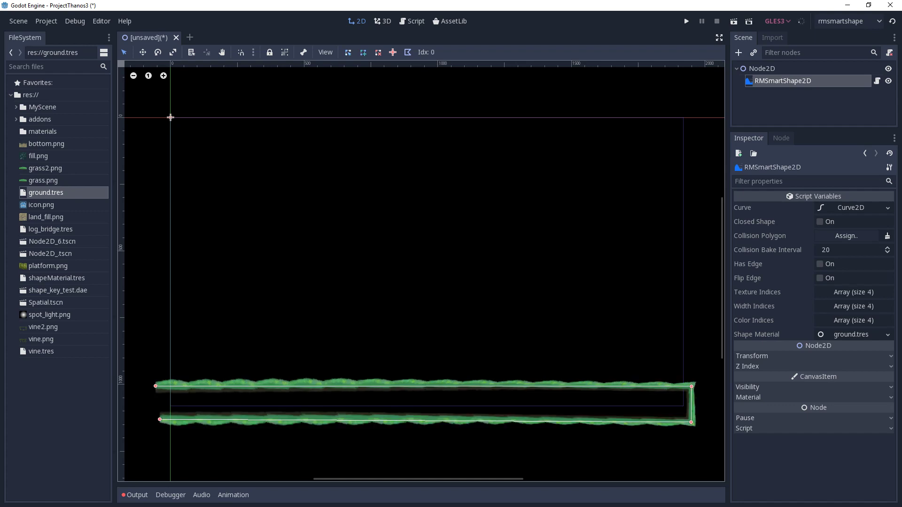
{"action": "left_click", "coordinate": [156, 386]}
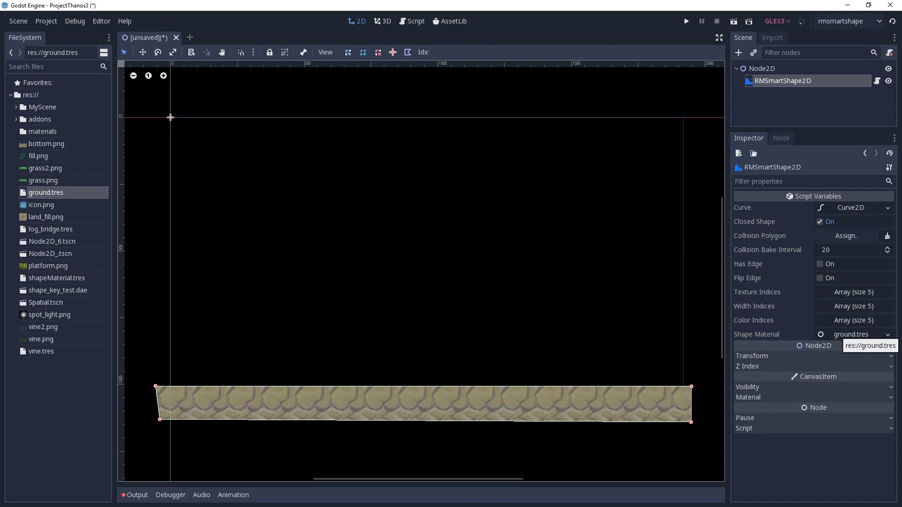
- Expand the ground.tres settings and pull a new top-edge midpoint up into a peak
{"action": "left_click", "coordinate": [850, 334]}
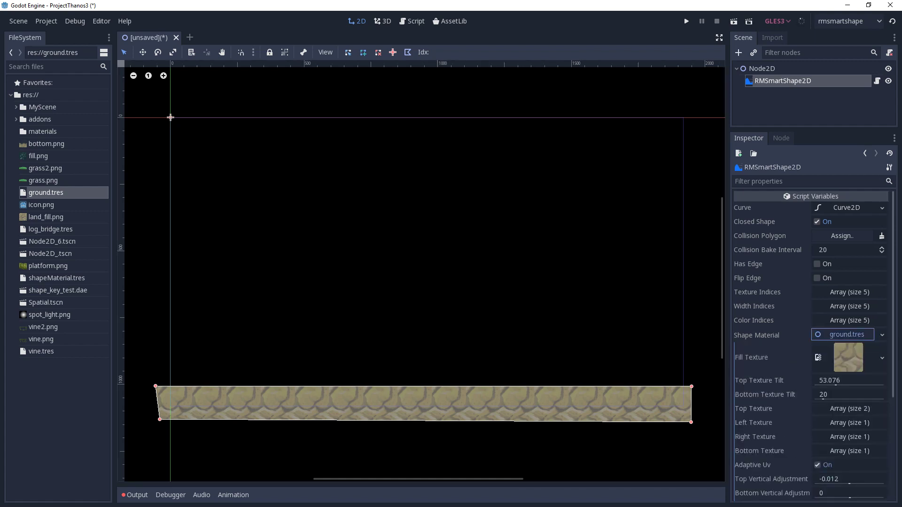
{"action": "scroll", "coordinate": [812, 345], "scroll_direction": "down", "scroll_amount": 3}
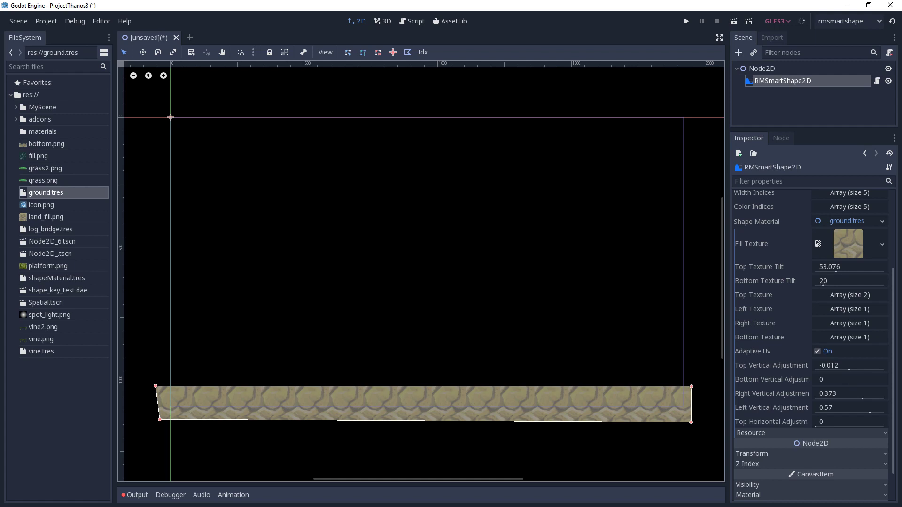
{"action": "left_click_drag", "start_coordinate": [495, 386], "coordinate": [495, 333]}
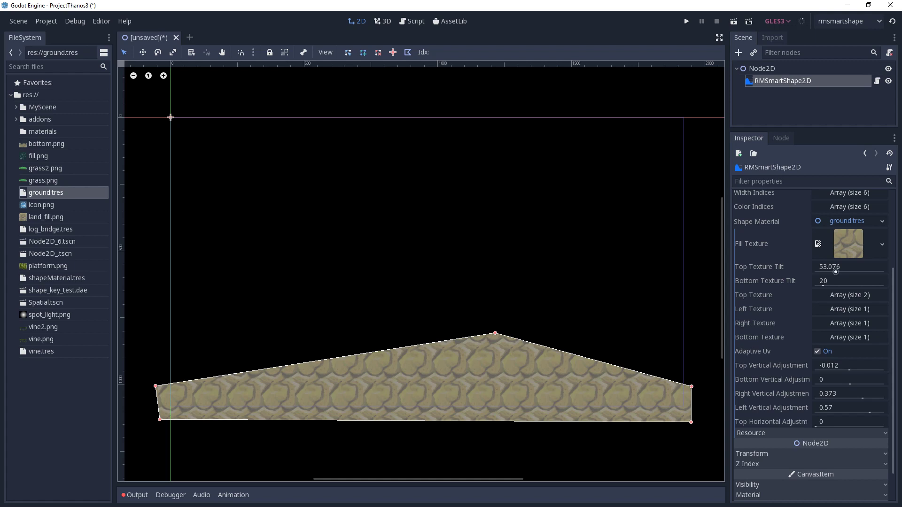
{"action": "mouse_move", "coordinate": [836, 271]}
{"action": "scroll", "coordinate": [811, 328], "scroll_direction": "up", "scroll_amount": 3}
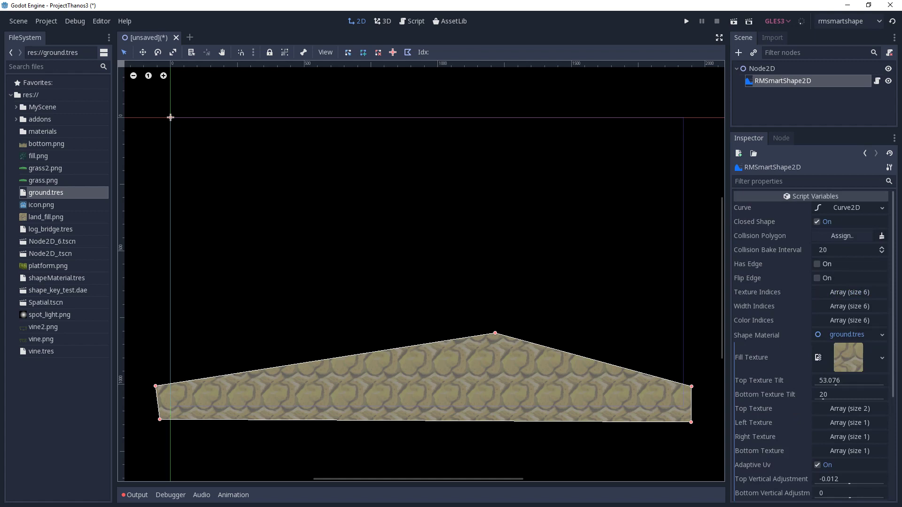
- Enable Has Edge and expand the Top Texture array holding grass.png and grass2.png
{"action": "left_click", "coordinate": [817, 264]}
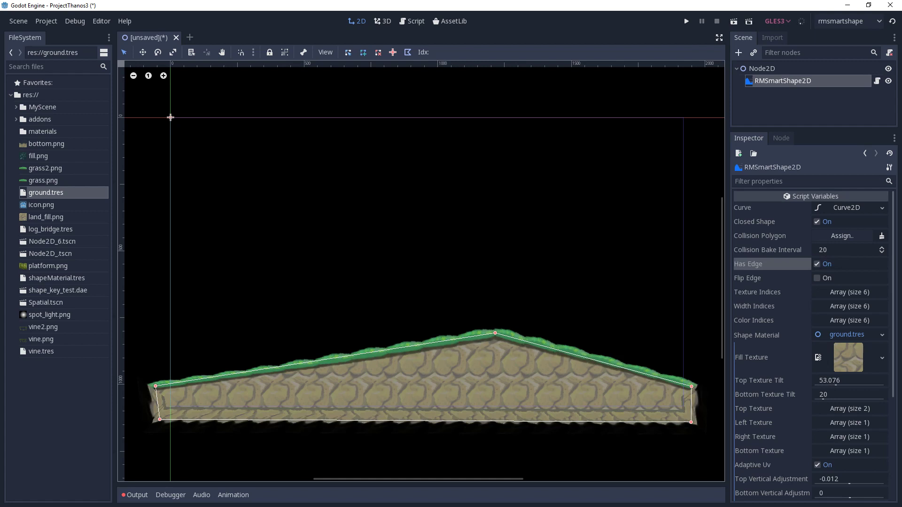
{"action": "scroll", "coordinate": [813, 345], "scroll_direction": "down", "scroll_amount": 5}
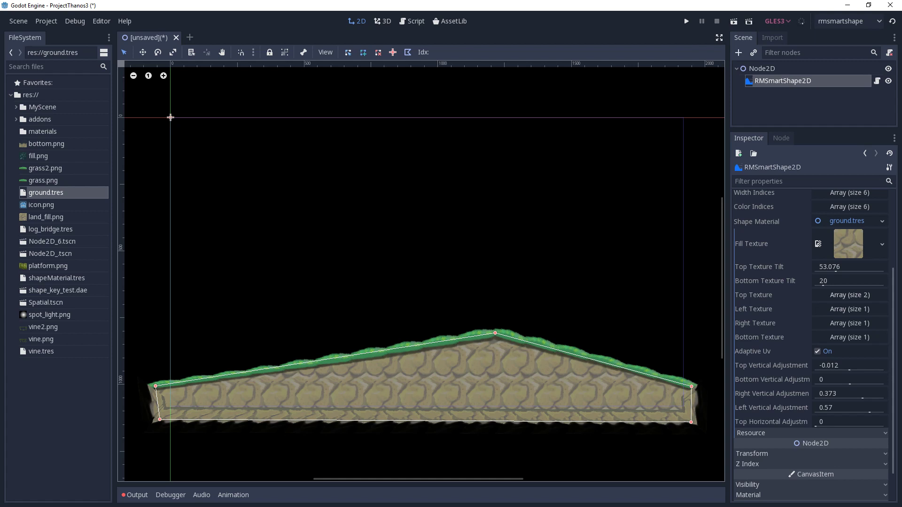
{"action": "left_click", "coordinate": [849, 295]}
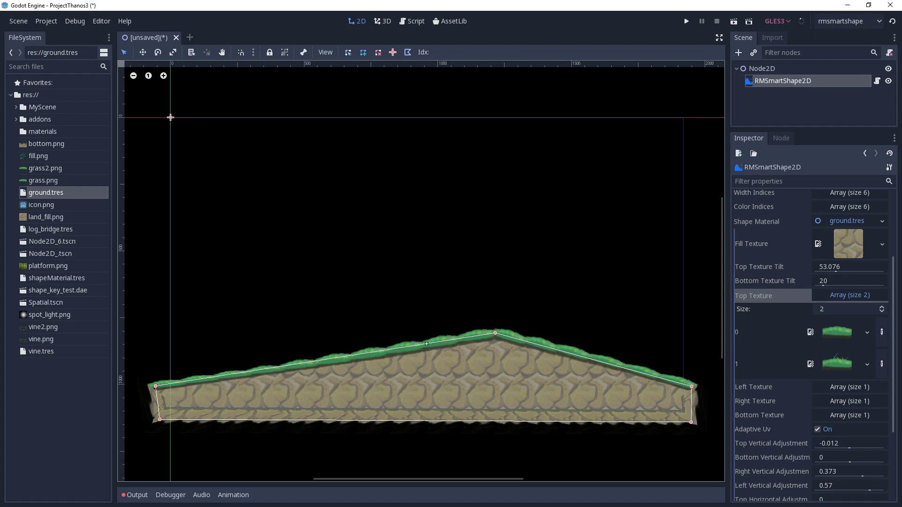
- Insert a vertex on the left slope of the hill's top edge
{"action": "left_click", "coordinate": [425, 344]}
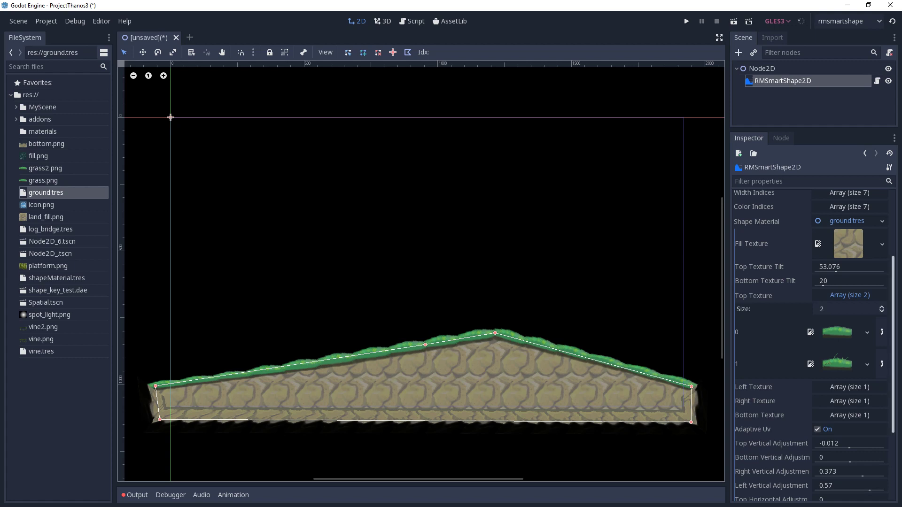
{"action": "scroll", "coordinate": [798, 282], "scroll_direction": "up", "scroll_amount": 4}
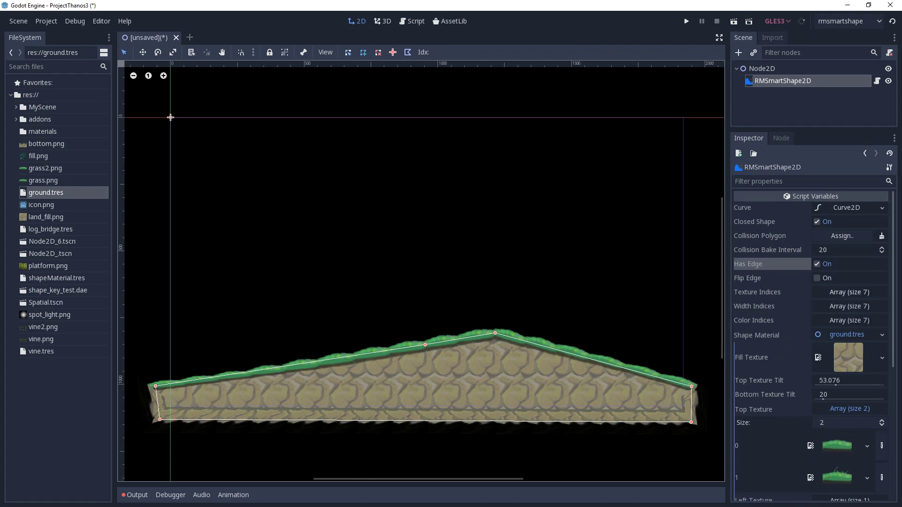
- Set texture index entry 1 to 1, then nudge the peak and left-slope points
{"action": "left_click", "coordinate": [849, 292]}
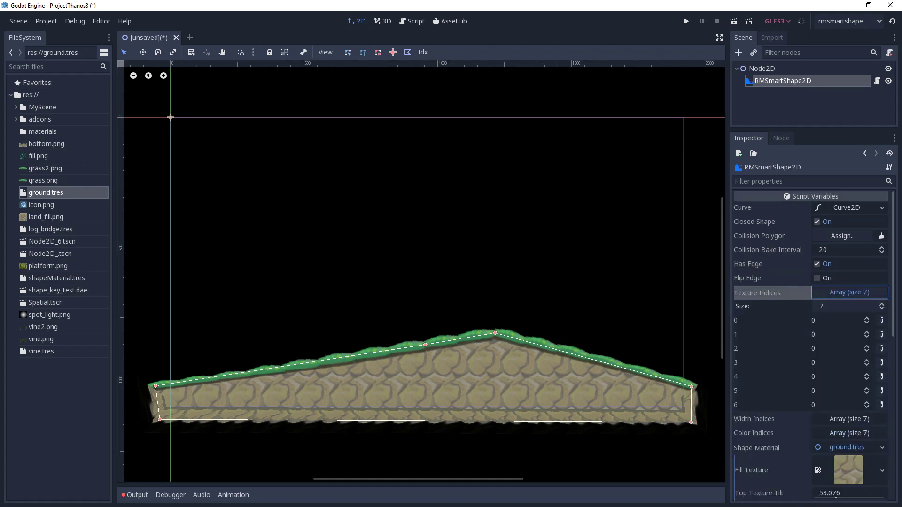
{"action": "left_click", "coordinate": [866, 332]}
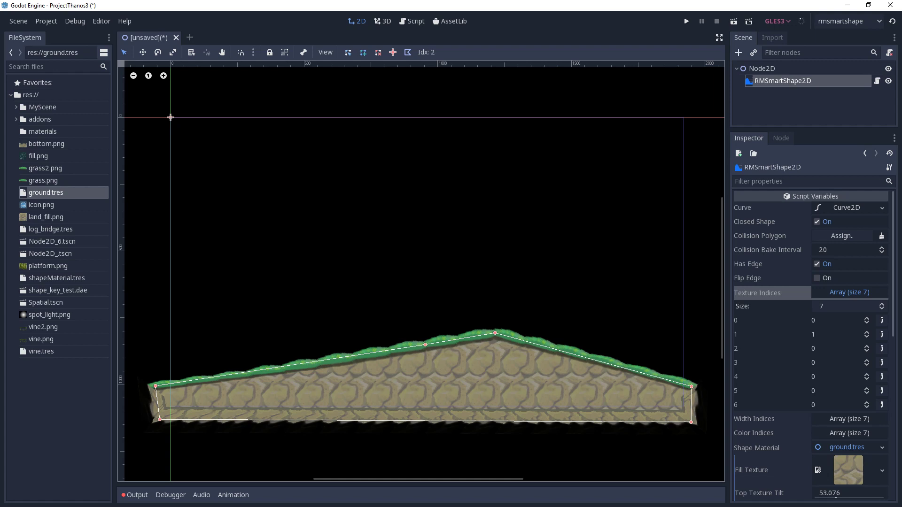
{"action": "left_click_drag", "start_coordinate": [495, 333], "coordinate": [495, 331]}
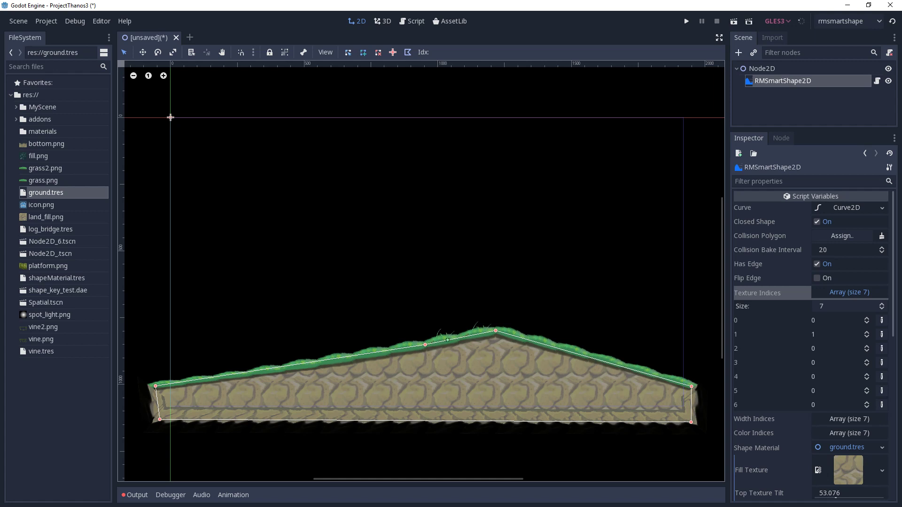
{"action": "left_click_drag", "start_coordinate": [425, 344], "coordinate": [441, 338]}
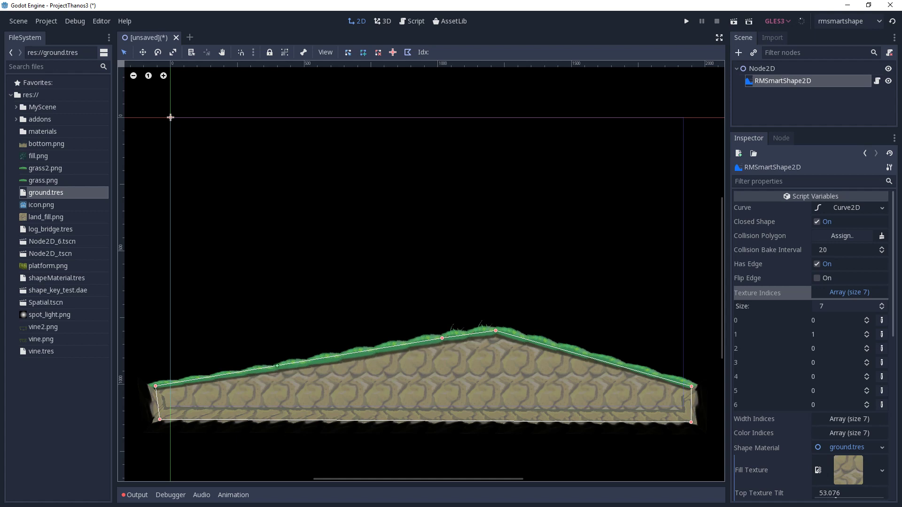
- Add raised left-slope points, smooth the top edge, and pull a left point into a tall peak
{"action": "left_click_drag", "start_coordinate": [222, 374], "coordinate": [226, 356]}
{"action": "mouse_move", "coordinate": [282, 352]}
{"action": "left_mouse_down"}
{"action": "mouse_move", "coordinate": [285, 332]}
{"action": "mouse_move", "coordinate": [290, 342]}
{"action": "mouse_move", "coordinate": [404, 352]}
{"action": "left_mouse_up"}
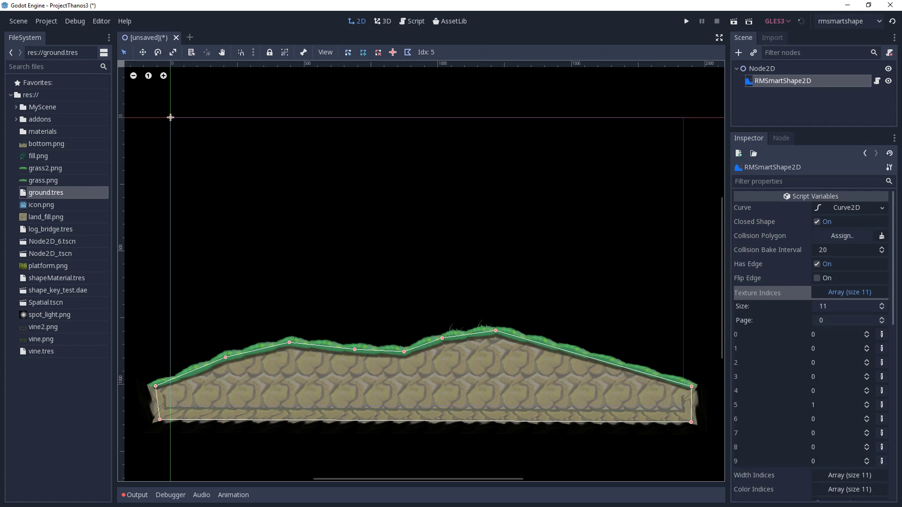
{"action": "left_click_drag", "start_coordinate": [442, 338], "coordinate": [444, 324]}
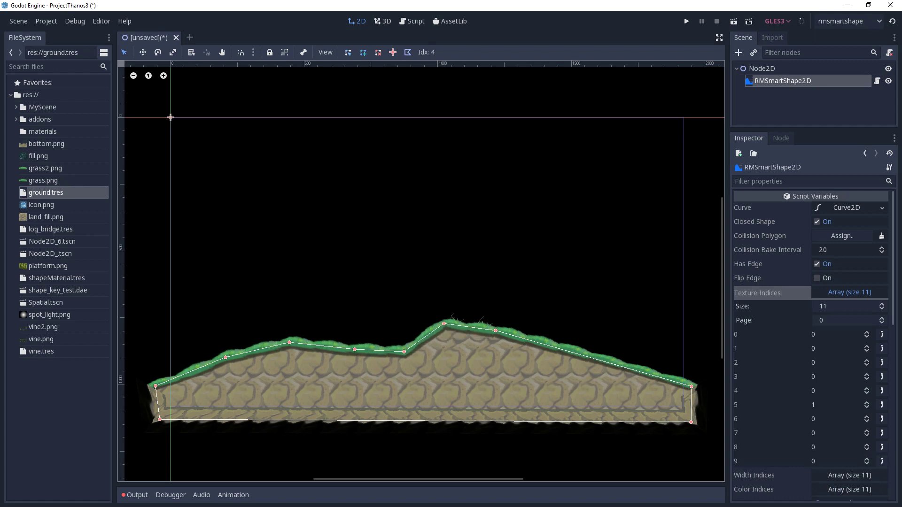
{"action": "left_click_drag", "start_coordinate": [404, 352], "coordinate": [405, 327]}
{"action": "left_click_drag", "start_coordinate": [355, 349], "coordinate": [354, 330]}
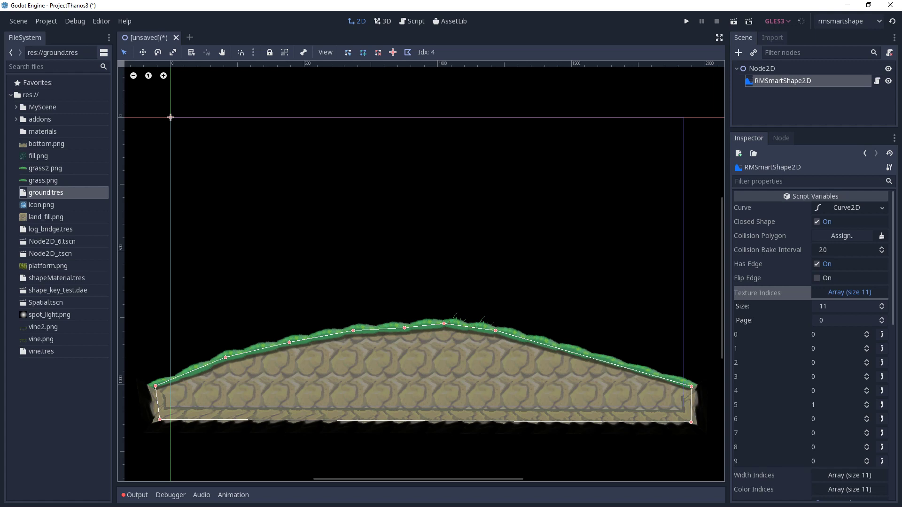
{"action": "left_click_drag", "start_coordinate": [404, 328], "coordinate": [400, 325]}
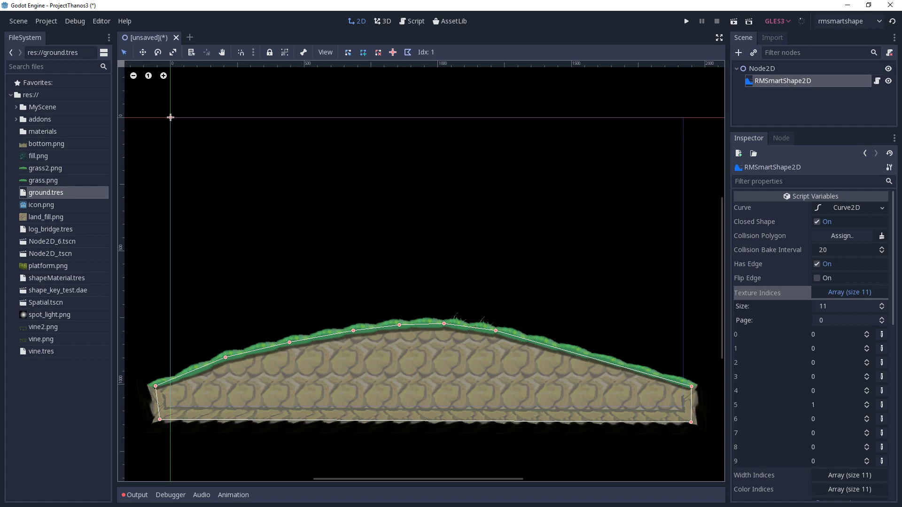
{"action": "mouse_move", "coordinate": [226, 357]}
{"action": "left_mouse_down"}
{"action": "mouse_move", "coordinate": [206, 371]}
{"action": "mouse_move", "coordinate": [219, 359]}
{"action": "left_mouse_up"}
{"action": "left_click_drag", "start_coordinate": [289, 343], "coordinate": [265, 281]}
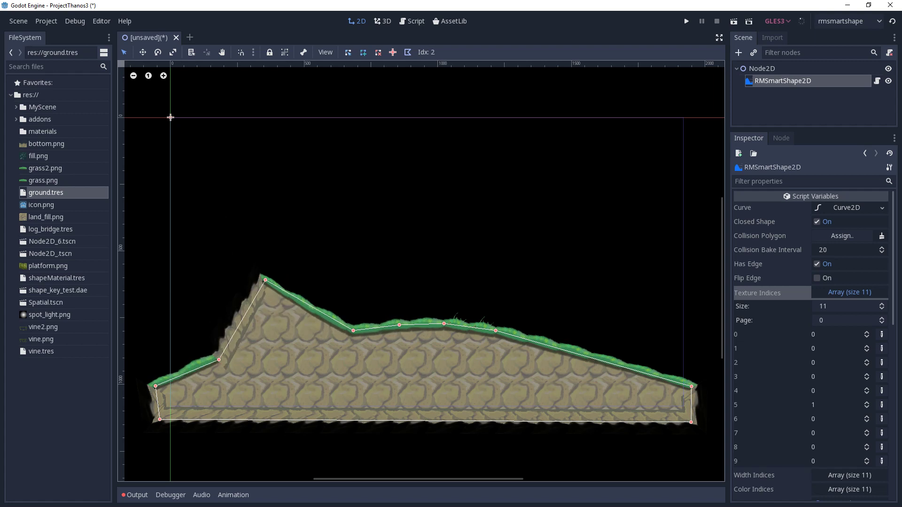
- Drag vertices into a tall slanted block and add a raised vertex on its top edge
{"action": "left_click_drag", "start_coordinate": [266, 280], "coordinate": [283, 335]}
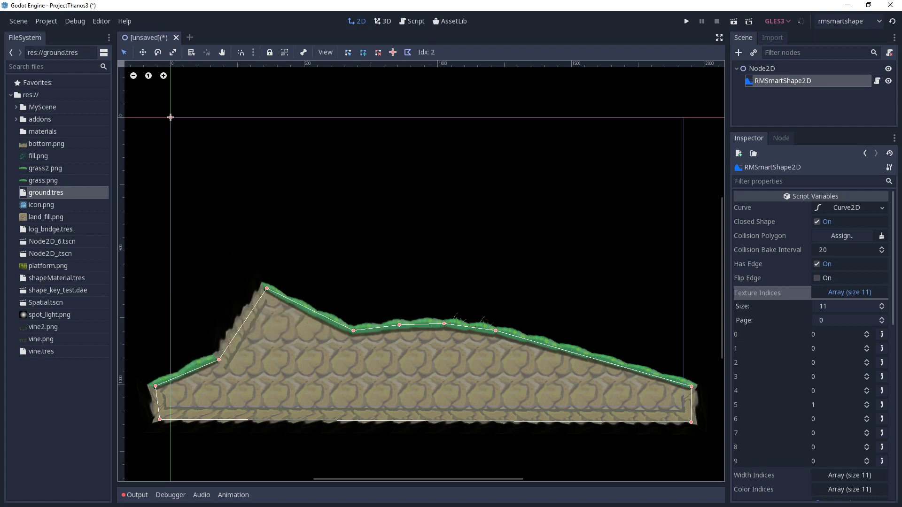
{"action": "left_click_drag", "start_coordinate": [265, 287], "coordinate": [228, 228]}
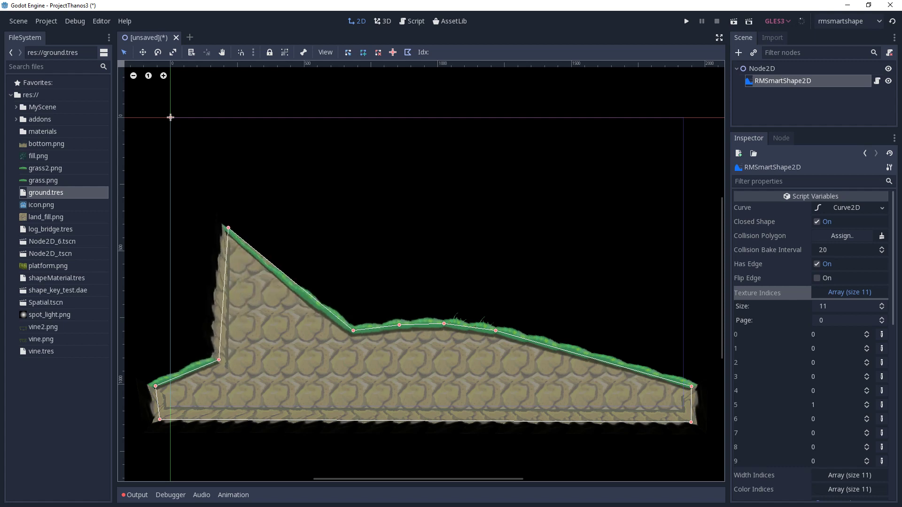
{"action": "left_click_drag", "start_coordinate": [353, 330], "coordinate": [444, 155]}
{"action": "left_click_drag", "start_coordinate": [228, 228], "coordinate": [233, 183]}
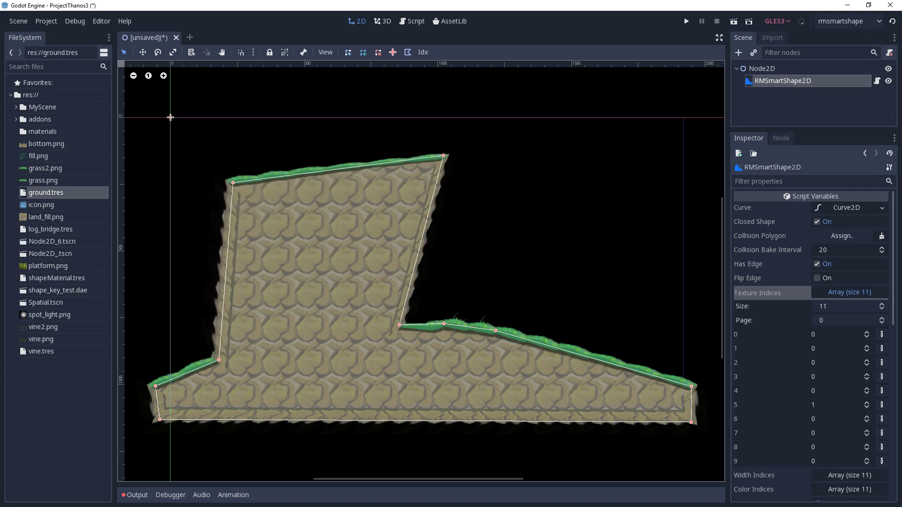
{"action": "left_click_drag", "start_coordinate": [283, 176], "coordinate": [399, 163]}
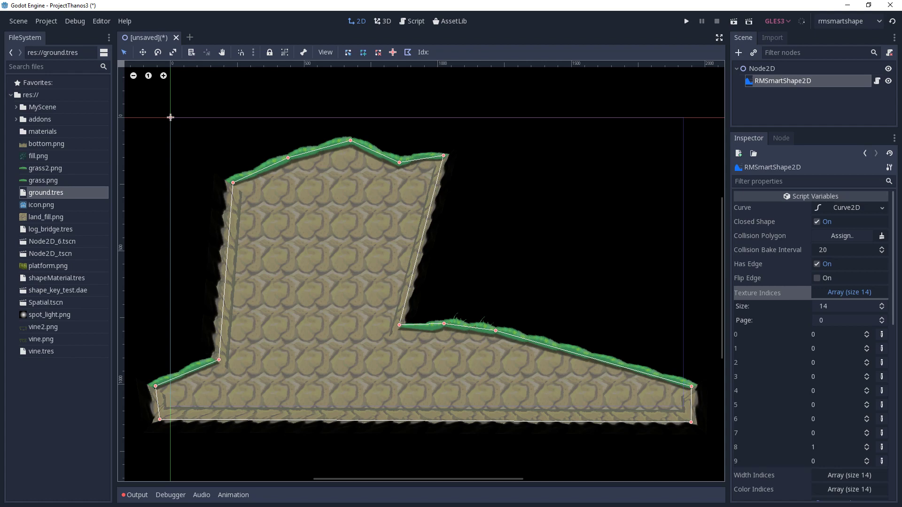
- Collapse Texture Indices and expand the Left, Right and Bottom Texture arrays, each holding one stone texture
{"action": "left_click", "coordinate": [849, 292]}
{"action": "scroll", "coordinate": [813, 328], "scroll_direction": "down", "scroll_amount": 5}
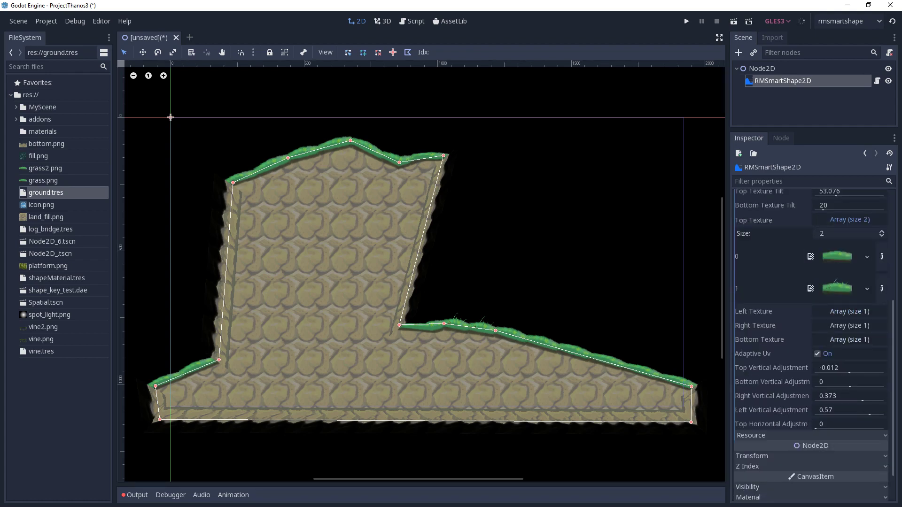
{"action": "left_click", "coordinate": [849, 311]}
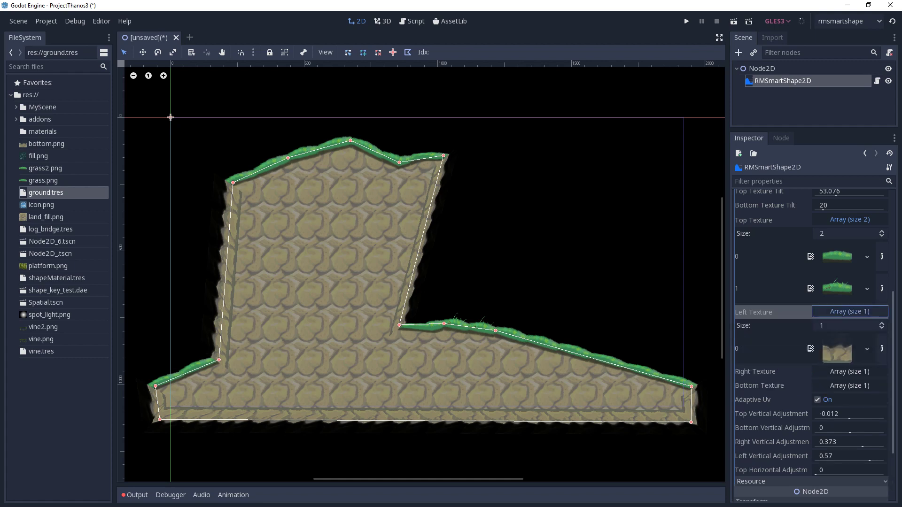
{"action": "left_click", "coordinate": [849, 372]}
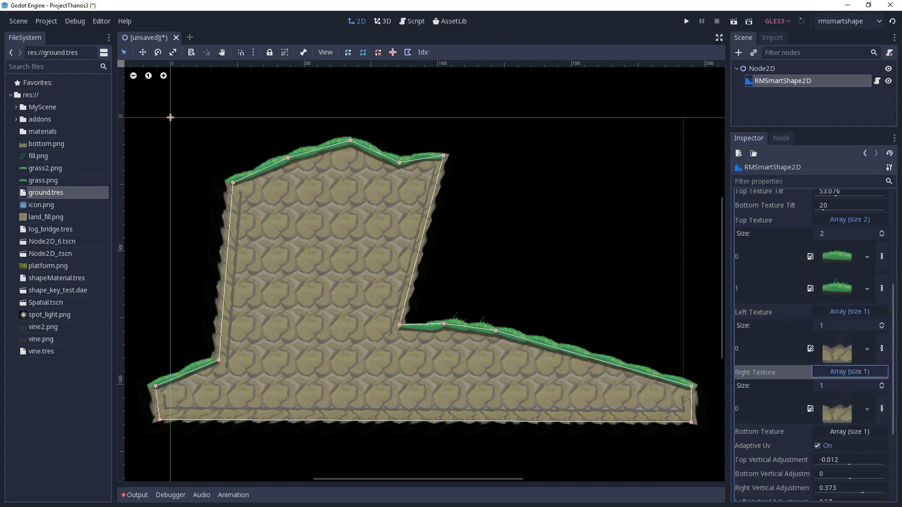
{"action": "left_click", "coordinate": [849, 432]}
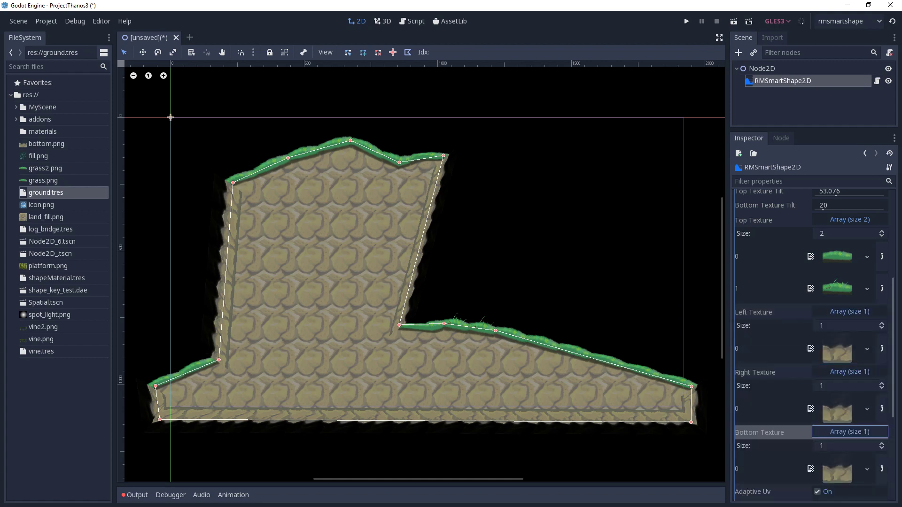
- Nudge the notch's inner corner point right, steepening the tall block's right face
{"action": "scroll", "coordinate": [812, 329], "scroll_direction": "down", "scroll_amount": 3}
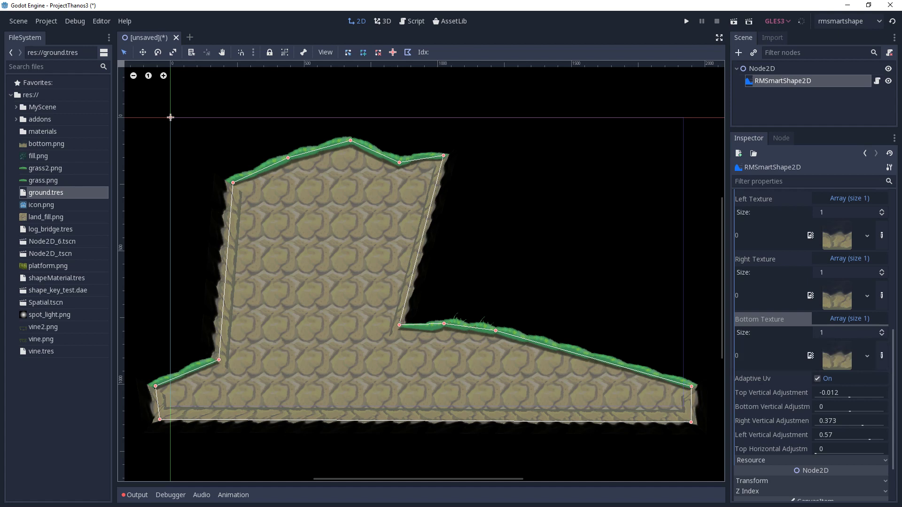
{"action": "mouse_move", "coordinate": [399, 324]}
{"action": "left_mouse_down"}
{"action": "mouse_move", "coordinate": [429, 318]}
{"action": "mouse_move", "coordinate": [413, 324]}
{"action": "left_mouse_up"}
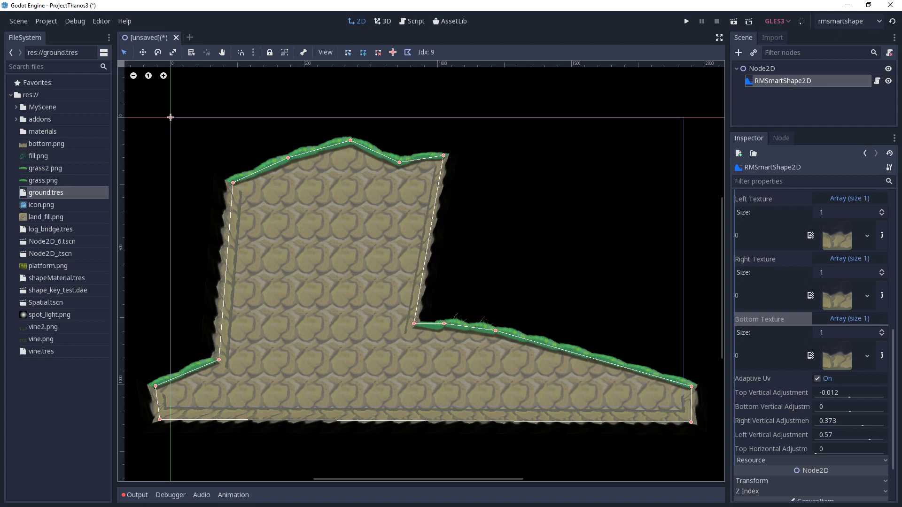
- Drag two lower-slope vertices right to lengthen the flat grassy ledge beside the inner corner
{"action": "left_click_drag", "start_coordinate": [496, 330], "coordinate": [530, 334]}
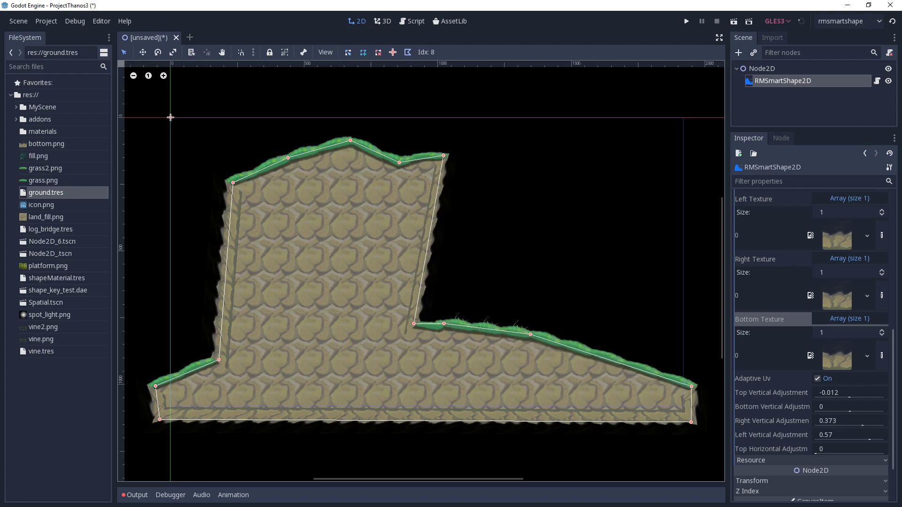
{"action": "left_click_drag", "start_coordinate": [444, 324], "coordinate": [462, 324]}
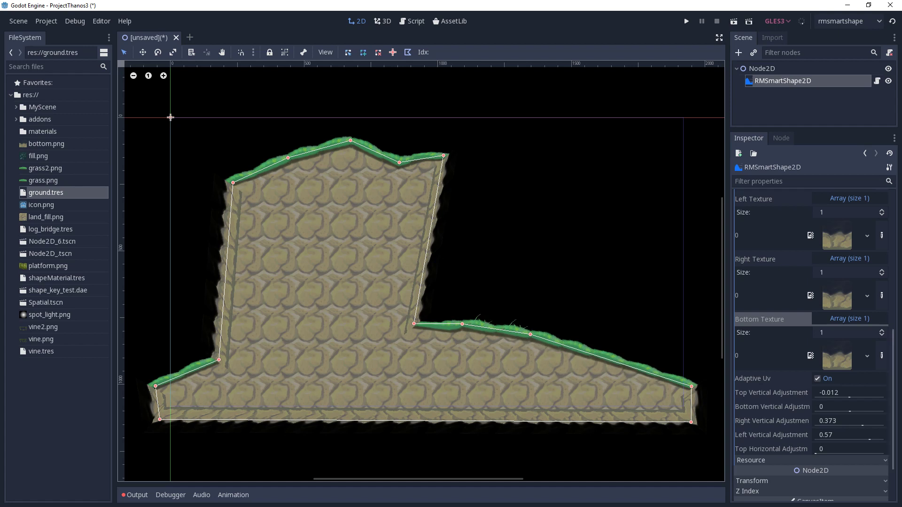
{"action": "scroll", "coordinate": [473, 326], "scroll_direction": "up", "scroll_amount": 1}
{"action": "scroll", "coordinate": [475, 326], "scroll_direction": "down", "scroll_amount": 2}
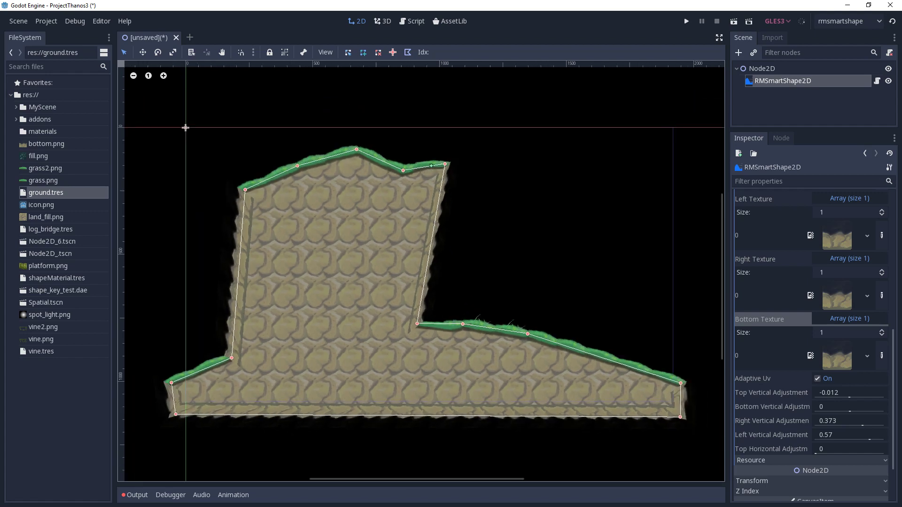
{"action": "scroll", "coordinate": [810, 343], "scroll_direction": "up", "scroll_amount": 5}
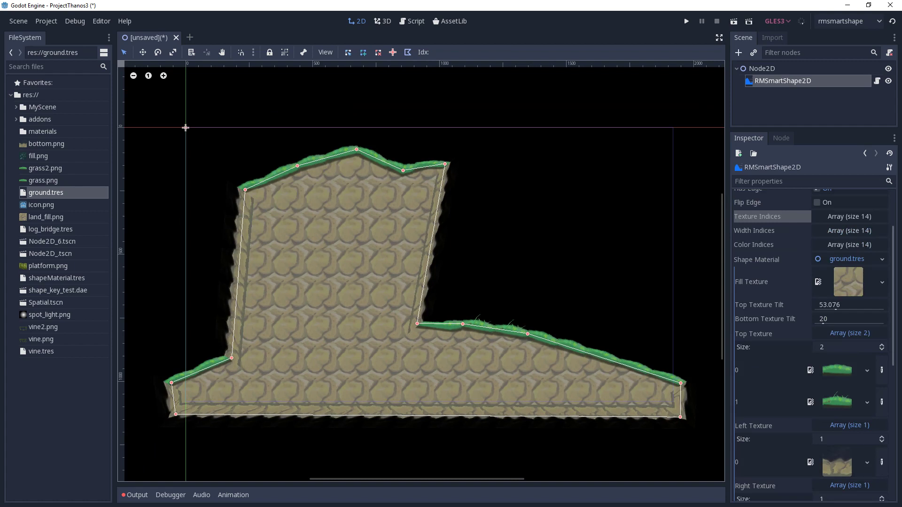
- Add an RMSmartShape2D child under Node2D and rename it 'Vine'
{"action": "left_click", "coordinate": [762, 68]}
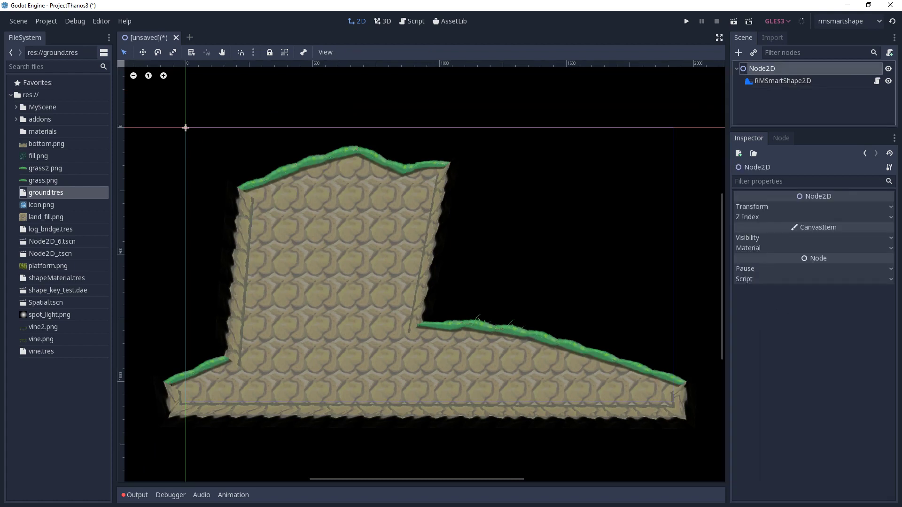
{"action": "key", "text": "ctrl+a"}
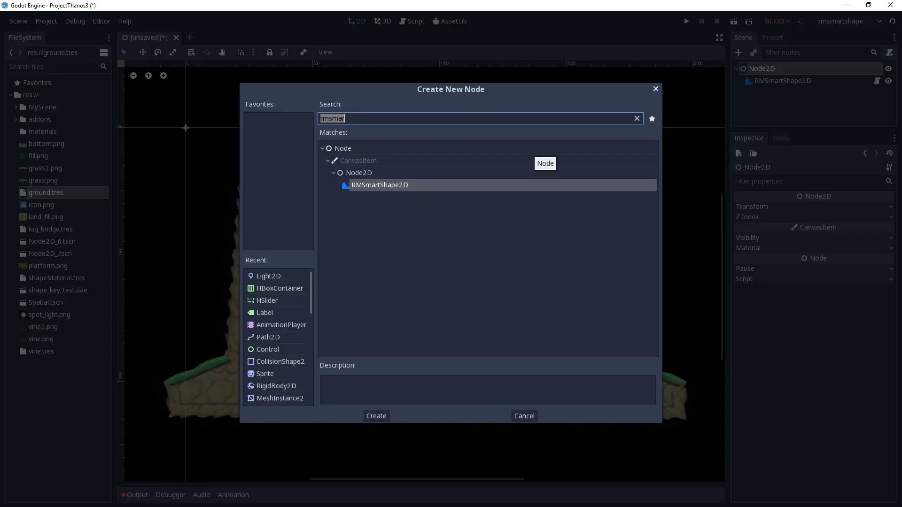
{"action": "left_click", "coordinate": [376, 416]}
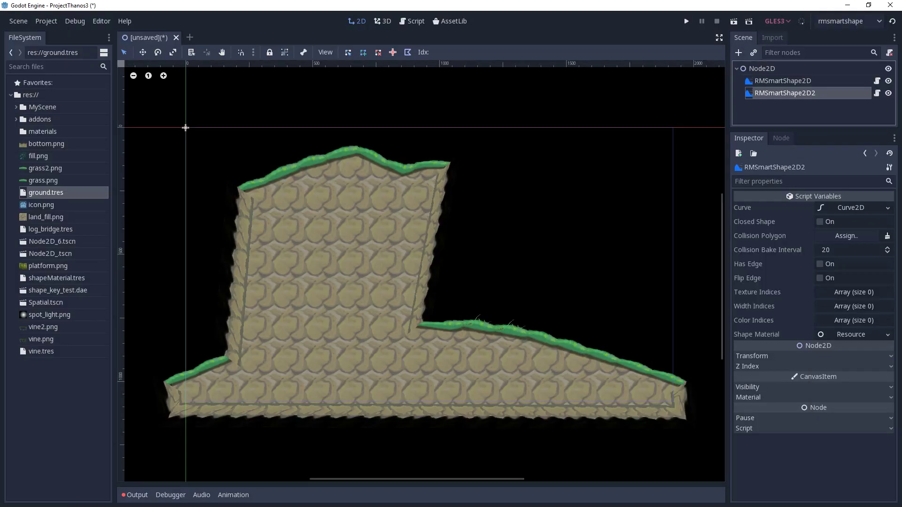
{"action": "key", "text": "F2"}
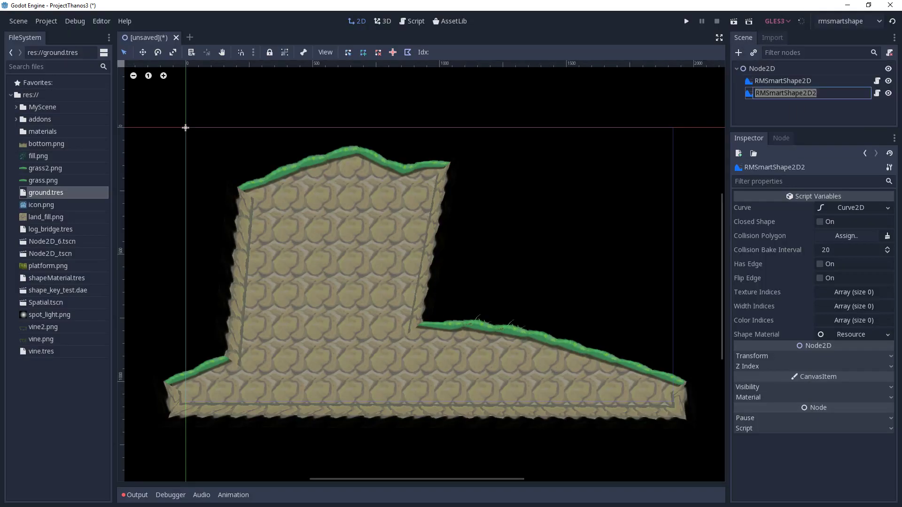
{"action": "type", "text": "Vine"}
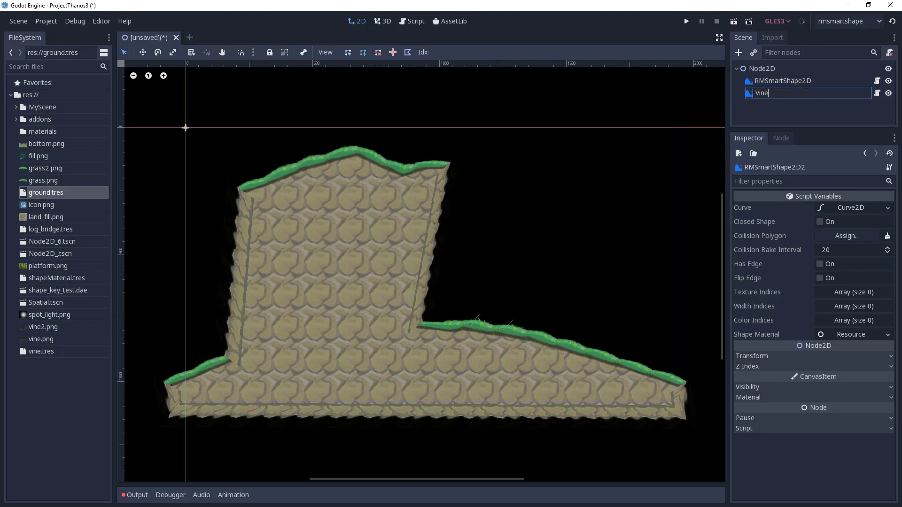
{"action": "key", "text": "Return"}
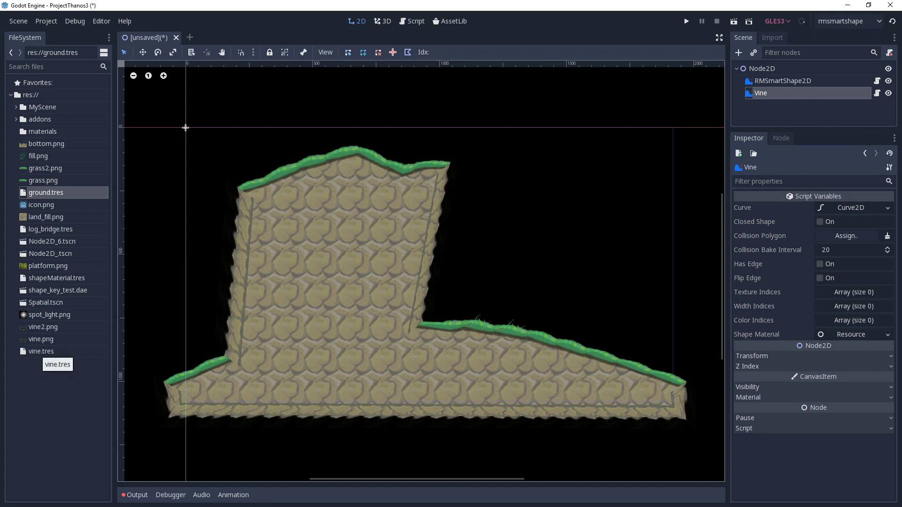
- Assign vine.tres as Vine's Shape Material and expand it to reveal its two vine top textures
{"action": "left_click_drag", "start_coordinate": [40, 352], "coordinate": [850, 334]}
{"action": "left_click", "coordinate": [847, 334]}
{"action": "scroll", "coordinate": [812, 343], "scroll_direction": "down", "scroll_amount": 3}
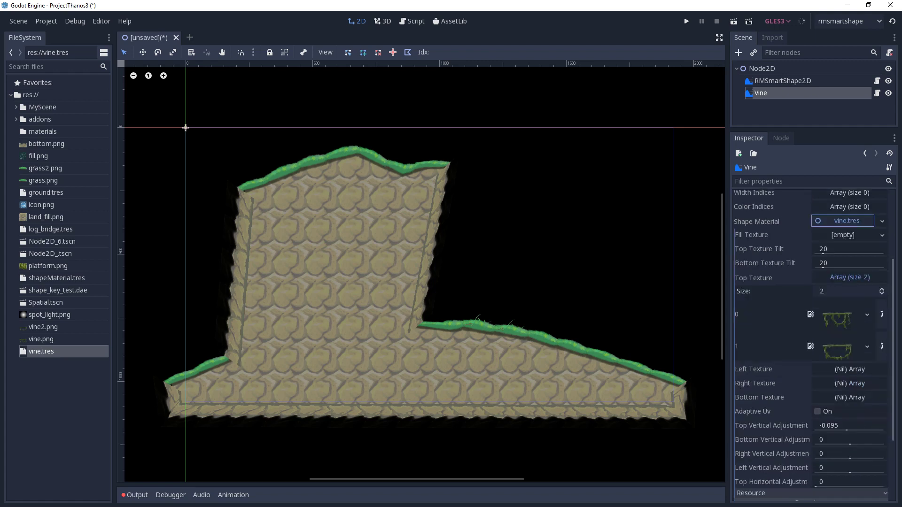
{"action": "scroll", "coordinate": [812, 343], "scroll_direction": "up", "scroll_amount": 3}
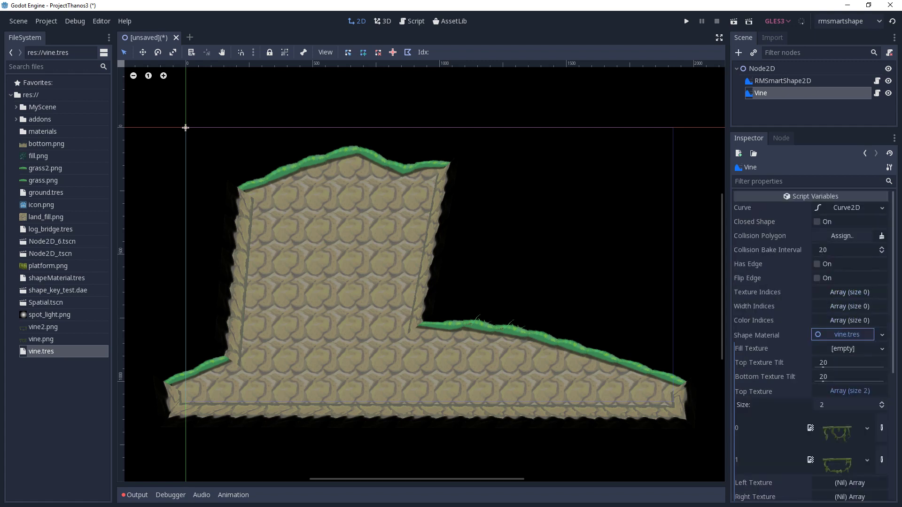
{"action": "scroll", "coordinate": [813, 343], "scroll_direction": "down", "scroll_amount": 4}
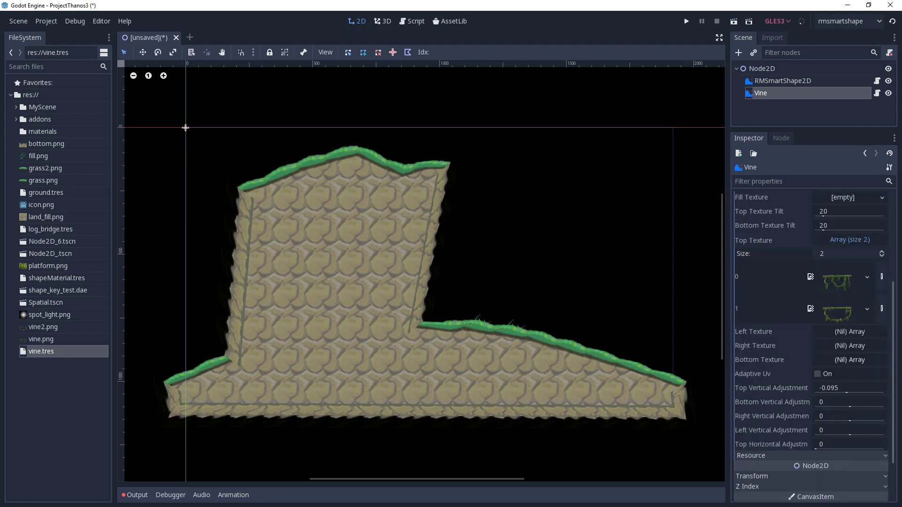
{"action": "scroll", "coordinate": [850, 435], "scroll_direction": "up", "scroll_amount": 3}
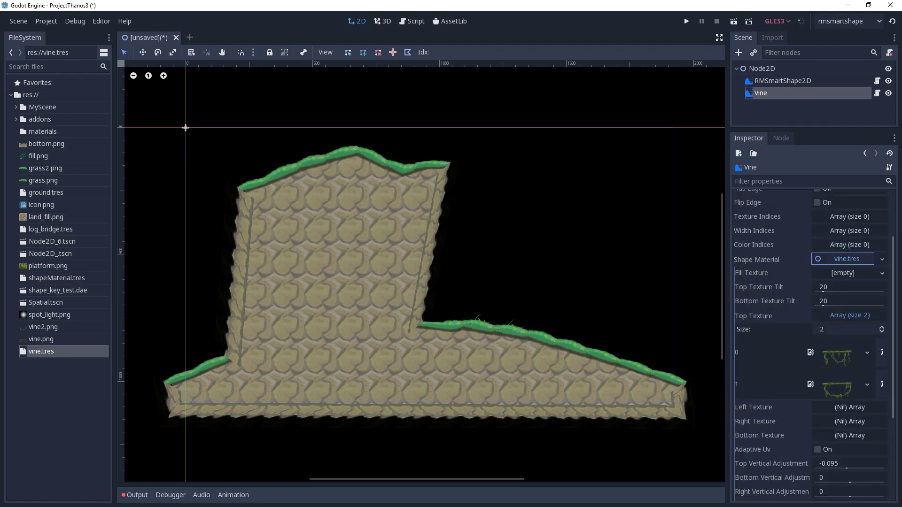
{"action": "scroll", "coordinate": [813, 343], "scroll_direction": "up", "scroll_amount": 1}
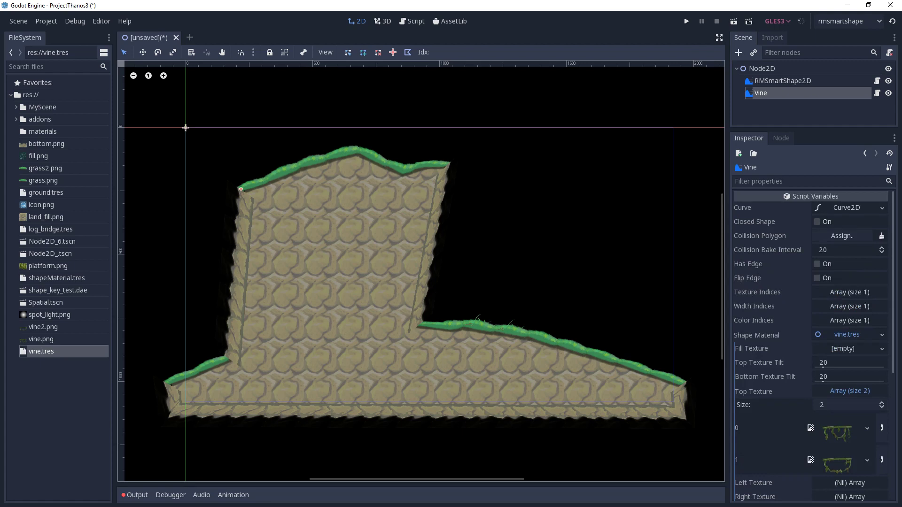
- Lay the Vine's points along the tall block's grassy top, keep it open, and add one more point
{"action": "left_click", "coordinate": [443, 174]}
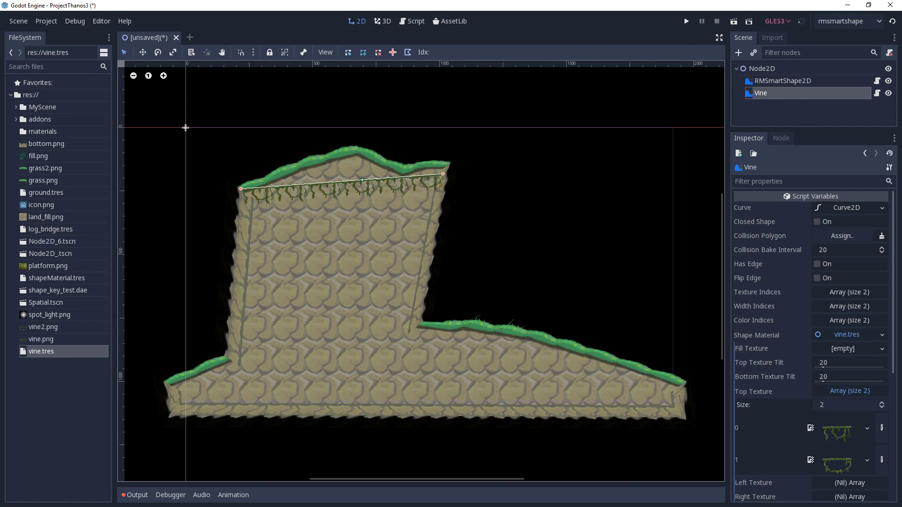
{"action": "left_click_drag", "start_coordinate": [314, 183], "coordinate": [356, 152]}
{"action": "left_click_drag", "start_coordinate": [424, 169], "coordinate": [382, 193]}
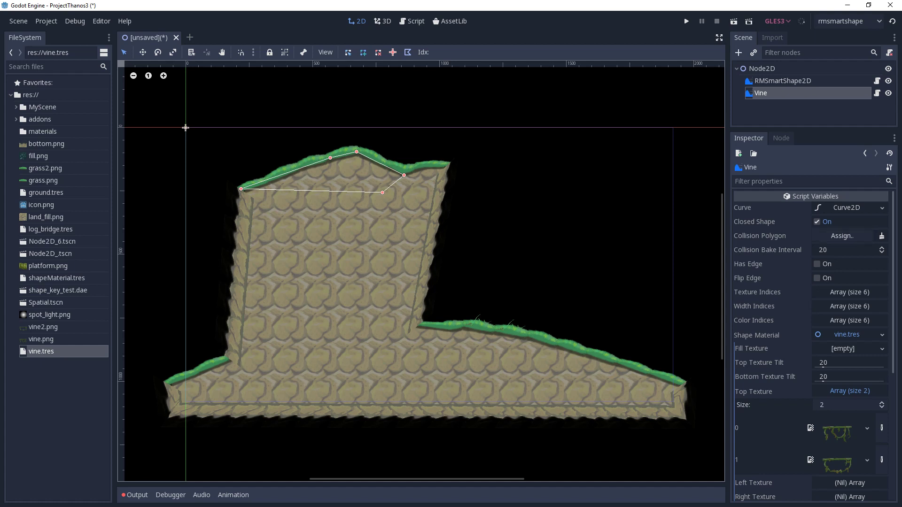
{"action": "left_click", "coordinate": [817, 221]}
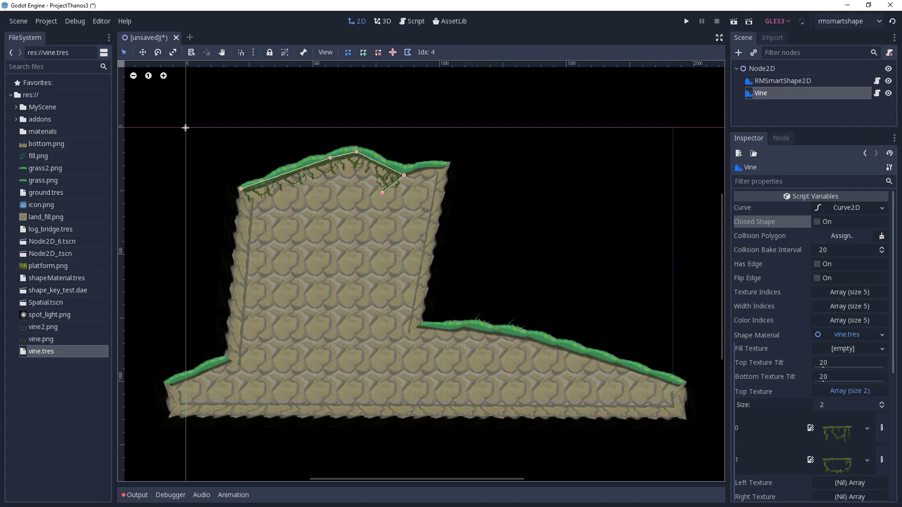
{"action": "left_click_drag", "start_coordinate": [382, 192], "coordinate": [426, 167]}
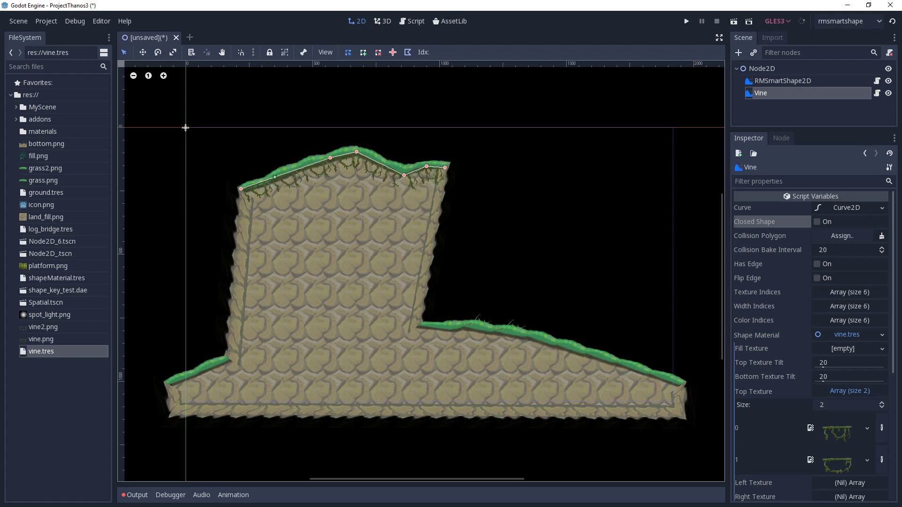
{"action": "left_click_drag", "start_coordinate": [274, 178], "coordinate": [278, 178]}
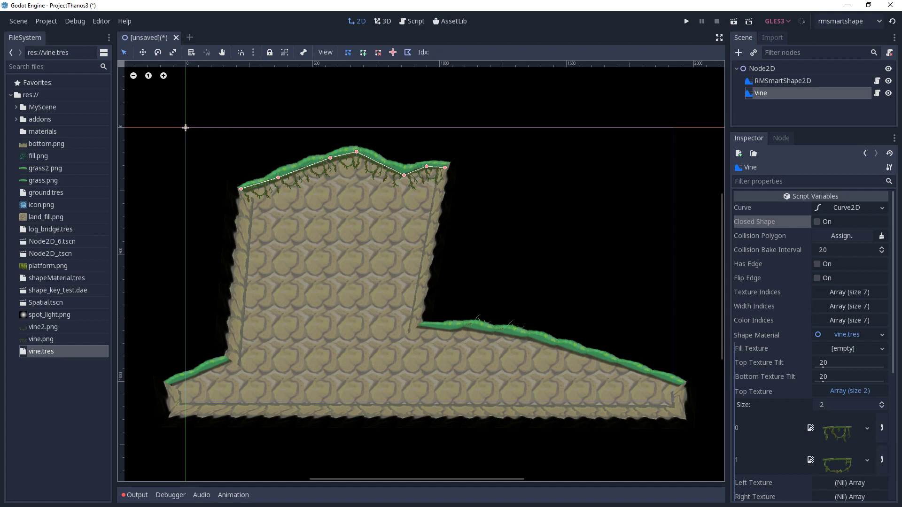
- Set Vine's Texture Indices entries 1 and 4 to 1 and nudge a vine point left
{"action": "left_click", "coordinate": [849, 292]}
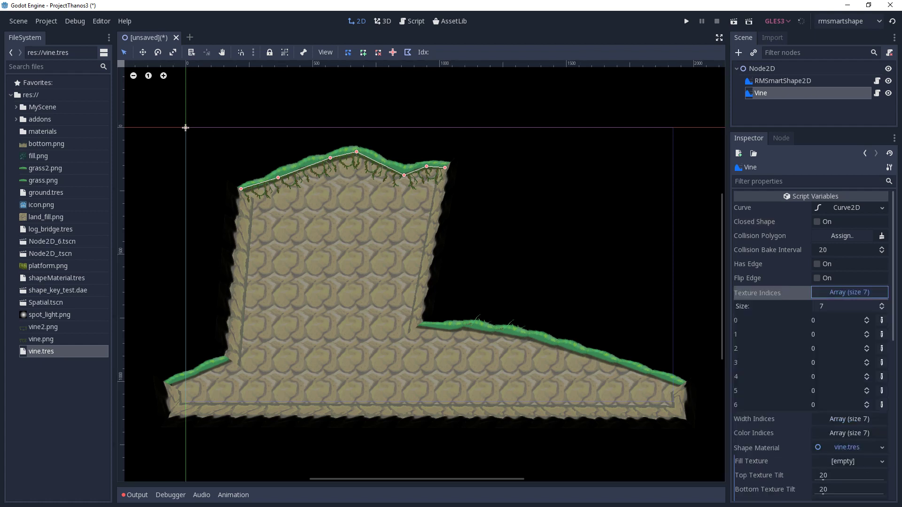
{"action": "left_click", "coordinate": [866, 332]}
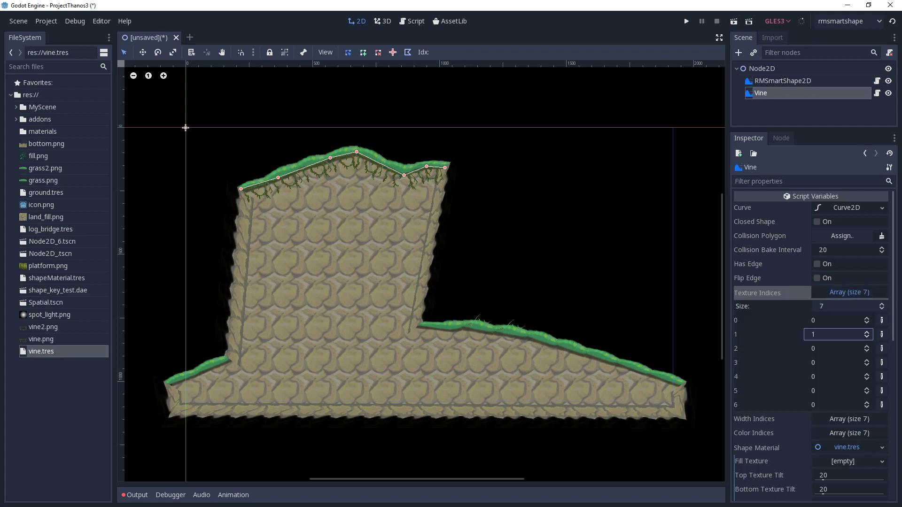
{"action": "left_click", "coordinate": [866, 375]}
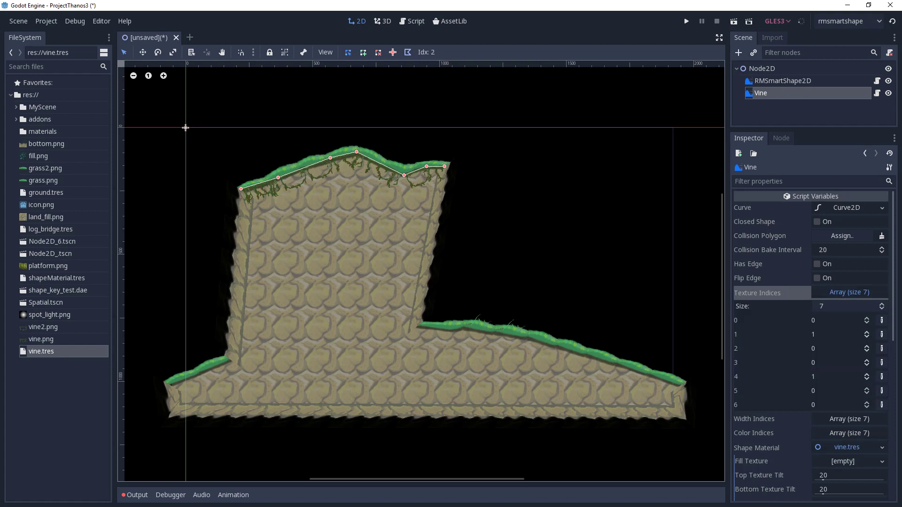
{"action": "left_click_drag", "start_coordinate": [331, 158], "coordinate": [319, 158]}
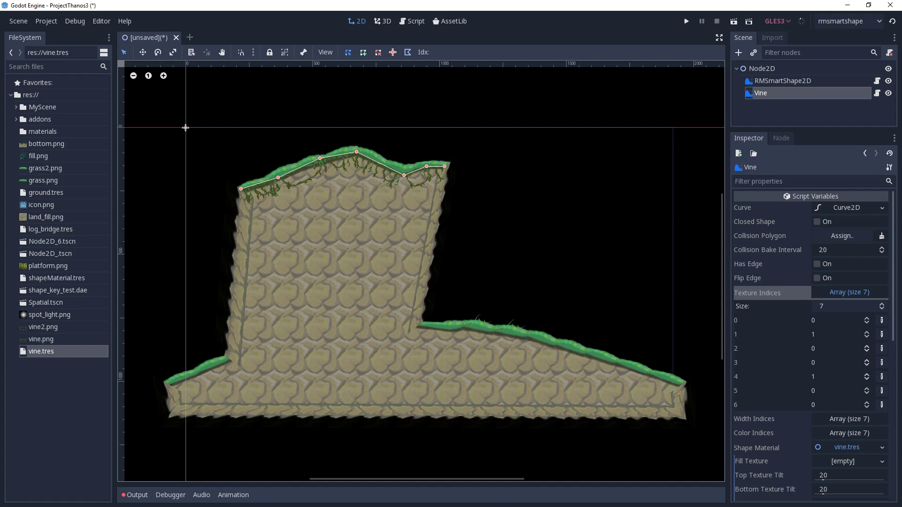
- On the ground shape, set Left Vertical Adjustment to 0.488 and Top Vertical Adjustment to 0.124
{"action": "scroll", "coordinate": [299, 185], "scroll_direction": "up", "scroll_amount": 2}
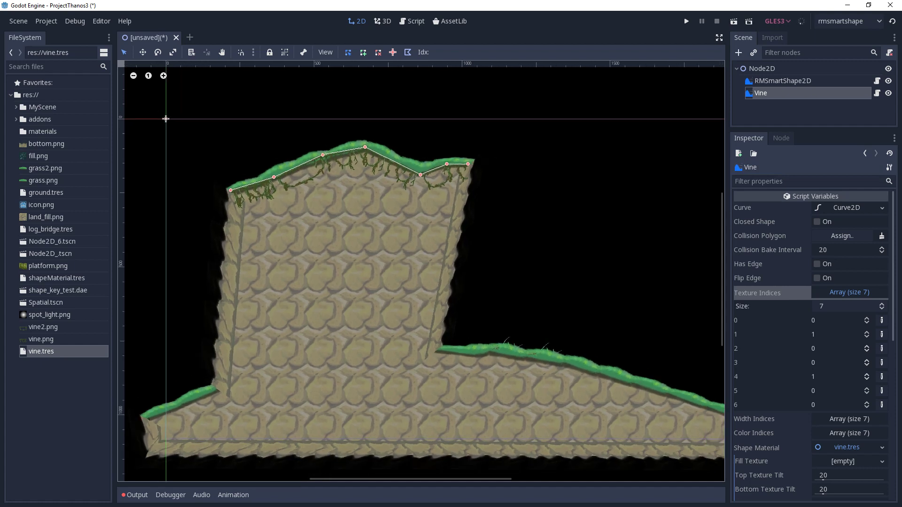
{"action": "left_click", "coordinate": [782, 81]}
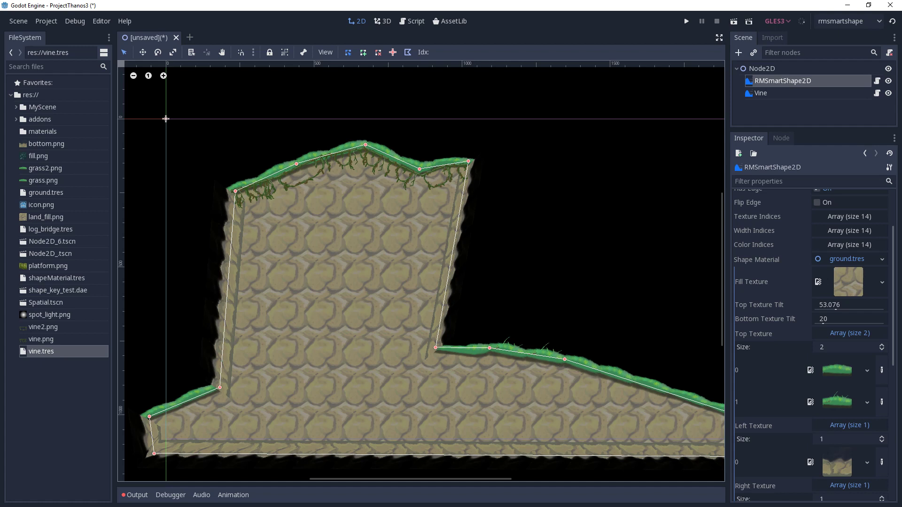
{"action": "scroll", "coordinate": [812, 347], "scroll_direction": "down", "scroll_amount": 6}
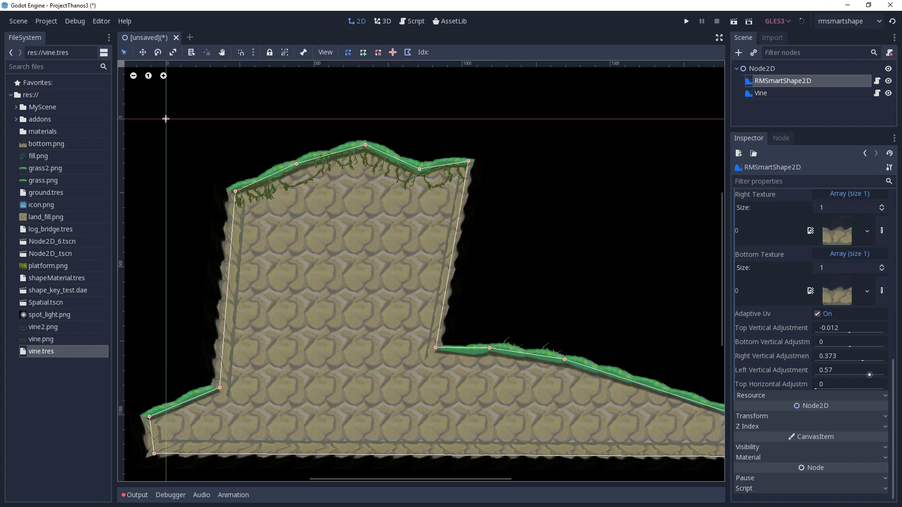
{"action": "mouse_move", "coordinate": [869, 375]}
{"action": "left_mouse_down"}
{"action": "mouse_move", "coordinate": [882, 375]}
{"action": "mouse_move", "coordinate": [866, 374]}
{"action": "left_mouse_up"}
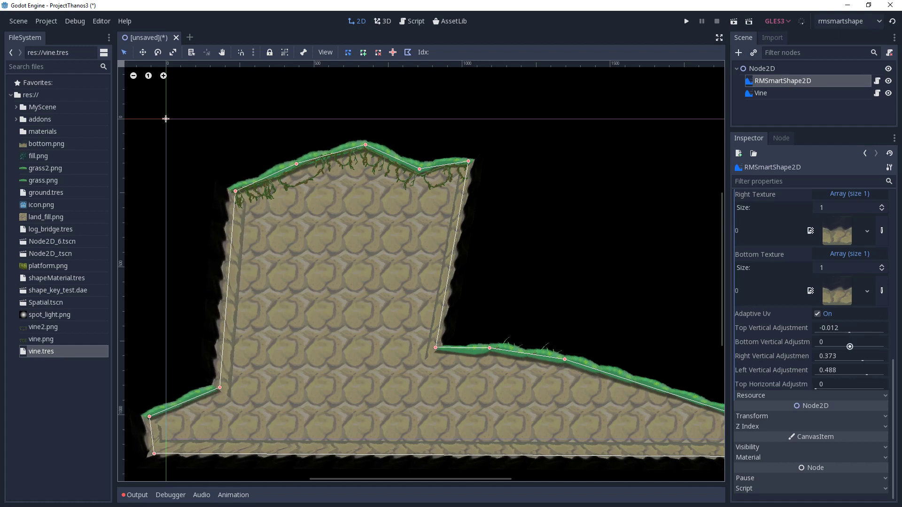
{"action": "left_click_drag", "start_coordinate": [848, 332], "coordinate": [854, 332]}
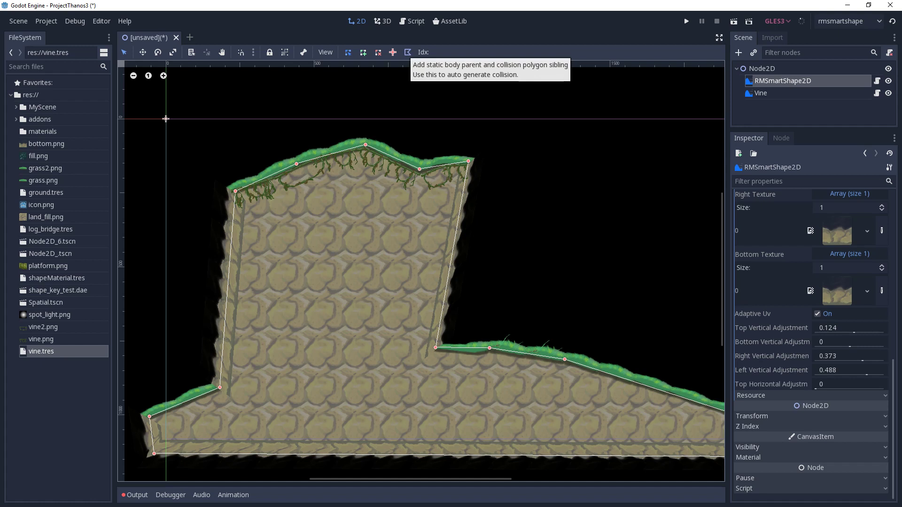
- Add a static body parent and collision polygon sibling to the ground shape, then reselect it
{"action": "left_click", "coordinate": [407, 52]}
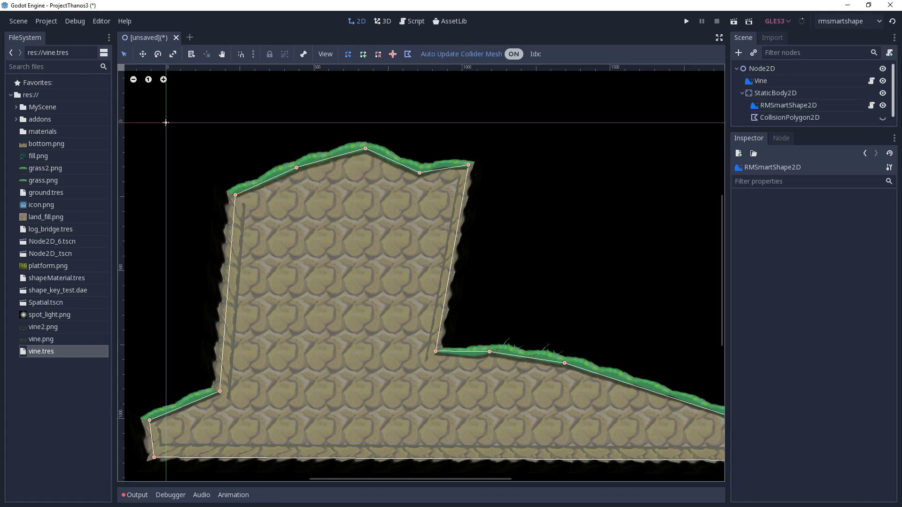
{"action": "scroll", "coordinate": [467, 319], "scroll_direction": "down", "scroll_amount": 1}
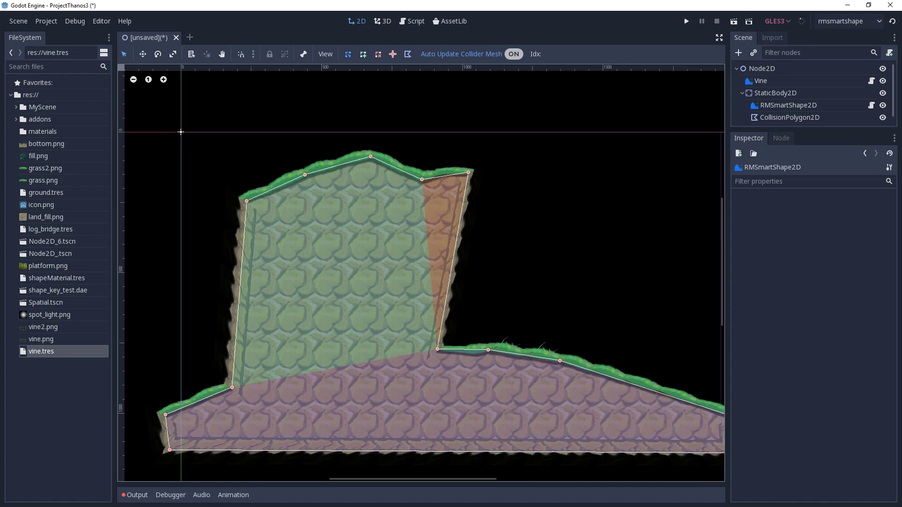
{"action": "middle_click_drag", "start_coordinate": [181, 132], "coordinate": [223, 79]}
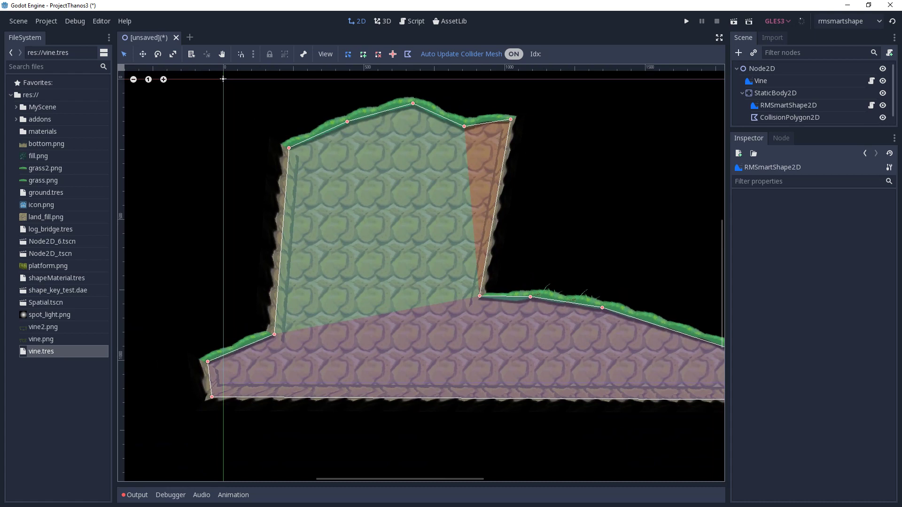
{"action": "left_click", "coordinate": [788, 106]}
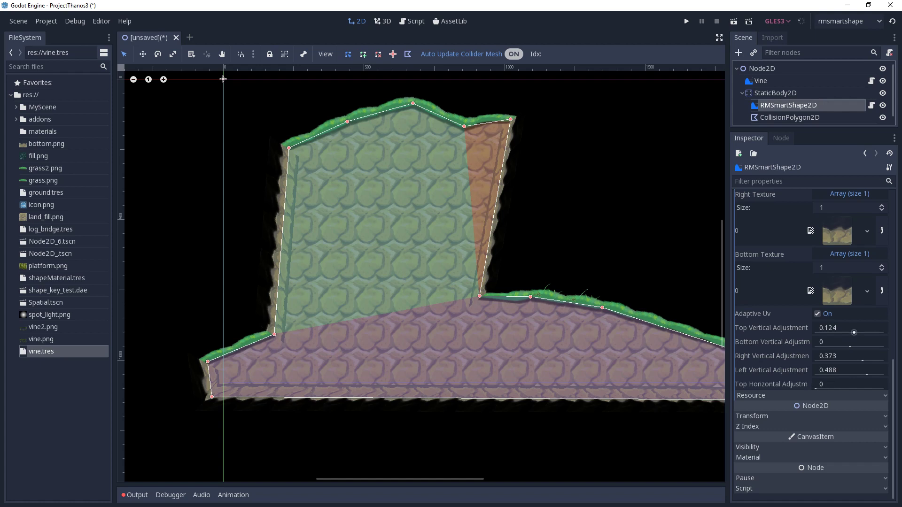
- Set Top Vertical Adjustment back to -0.012 and add a point bending the block's right face outward
{"action": "left_click_drag", "start_coordinate": [854, 333], "coordinate": [848, 333]}
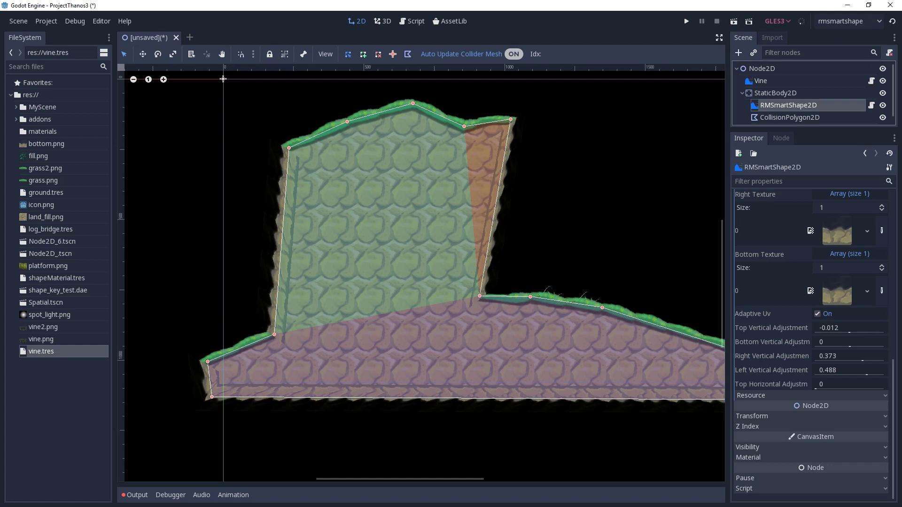
{"action": "left_click_drag", "start_coordinate": [495, 208], "coordinate": [552, 203]}
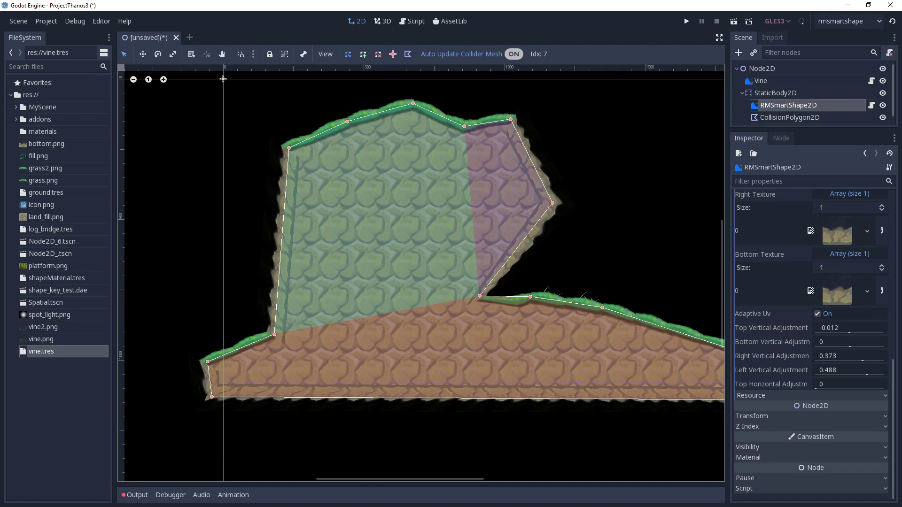
{"action": "left_click_drag", "start_coordinate": [552, 203], "coordinate": [507, 209]}
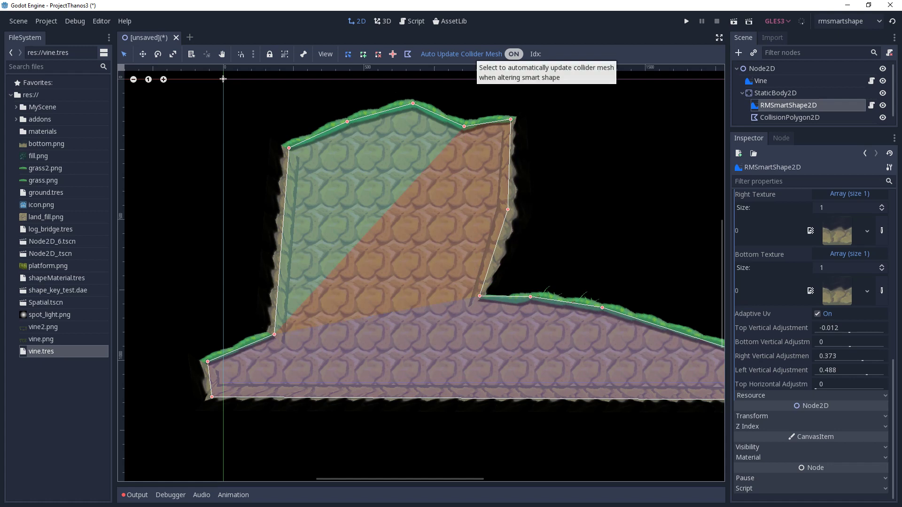
- Turn Auto Update Collider Mesh off and nudge a vertex near the slope junction
{"action": "left_click", "coordinate": [514, 54]}
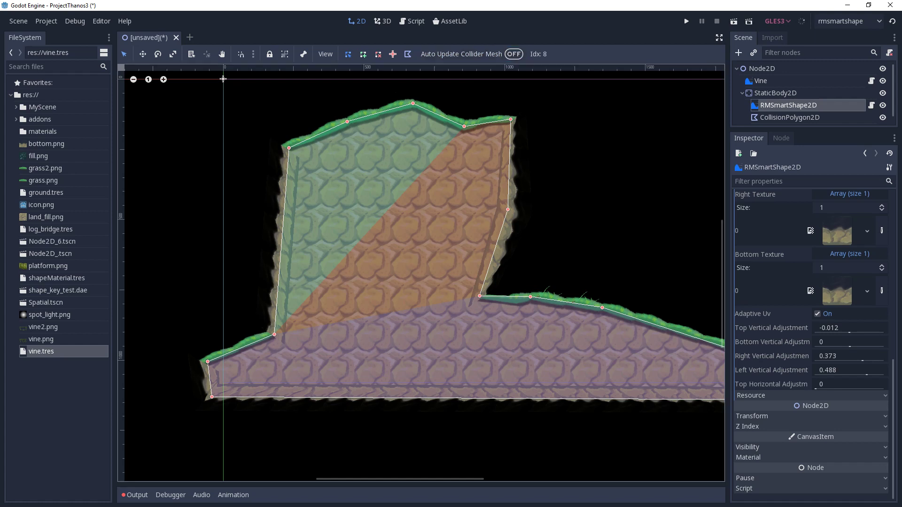
{"action": "left_click_drag", "start_coordinate": [479, 296], "coordinate": [481, 296]}
- Shift the collision polygon's block/slope junction vertex slightly down and inward to fit the edge
{"action": "left_click", "coordinate": [790, 118]}
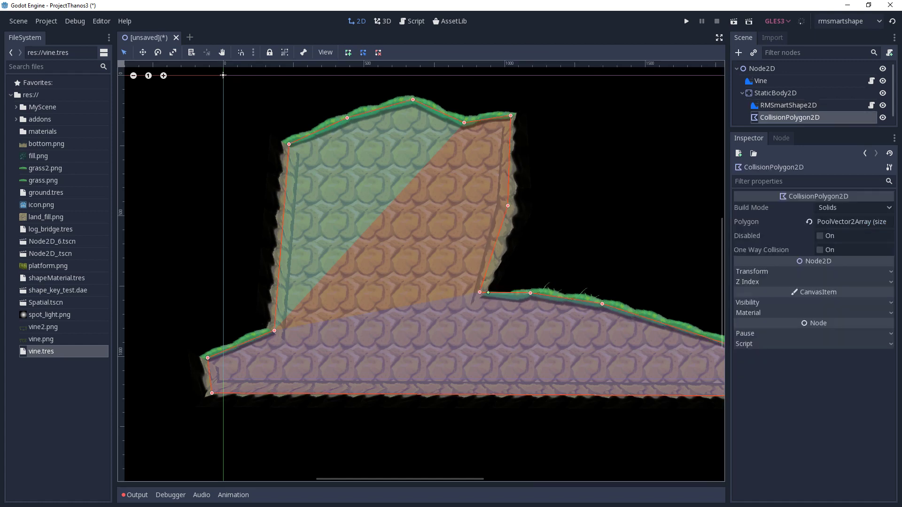
{"action": "left_click_drag", "start_coordinate": [479, 292], "coordinate": [511, 295]}
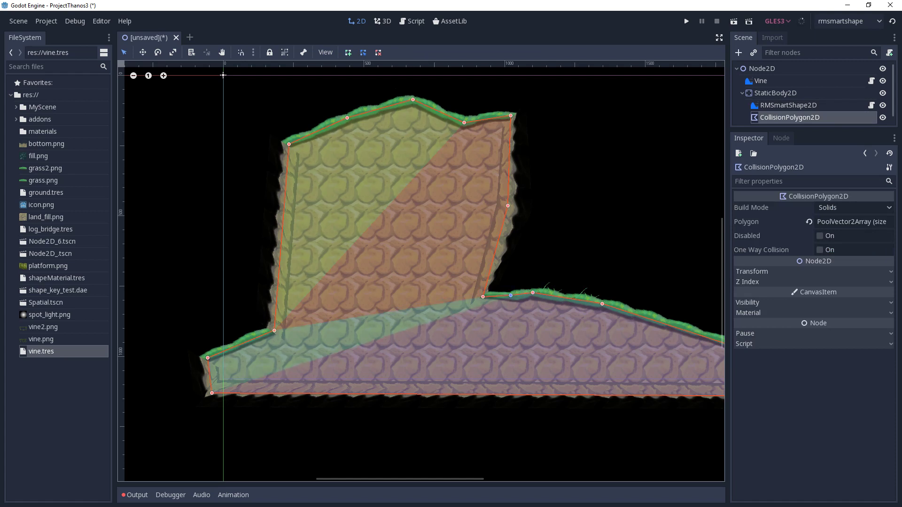
{"action": "scroll", "coordinate": [558, 188], "scroll_direction": "down", "scroll_amount": 2}
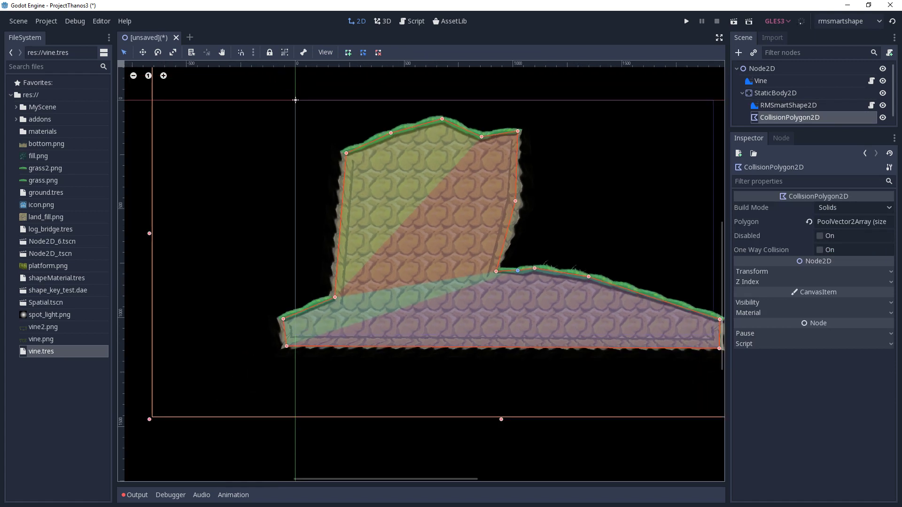
{"action": "middle_click_drag", "start_coordinate": [295, 99], "coordinate": [198, 106]}
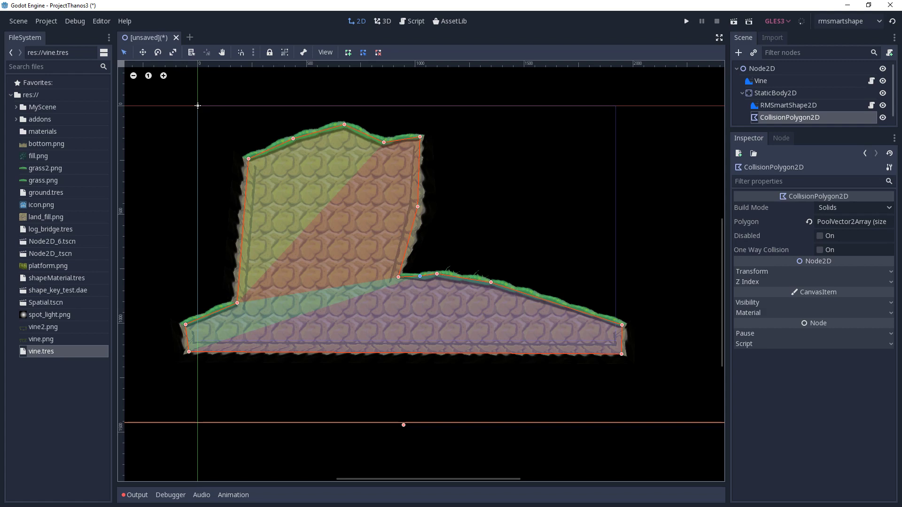
{"action": "scroll", "coordinate": [464, 239], "scroll_direction": "up", "scroll_amount": 2}
{"action": "scroll", "coordinate": [439, 245], "scroll_direction": "down", "scroll_amount": 1}
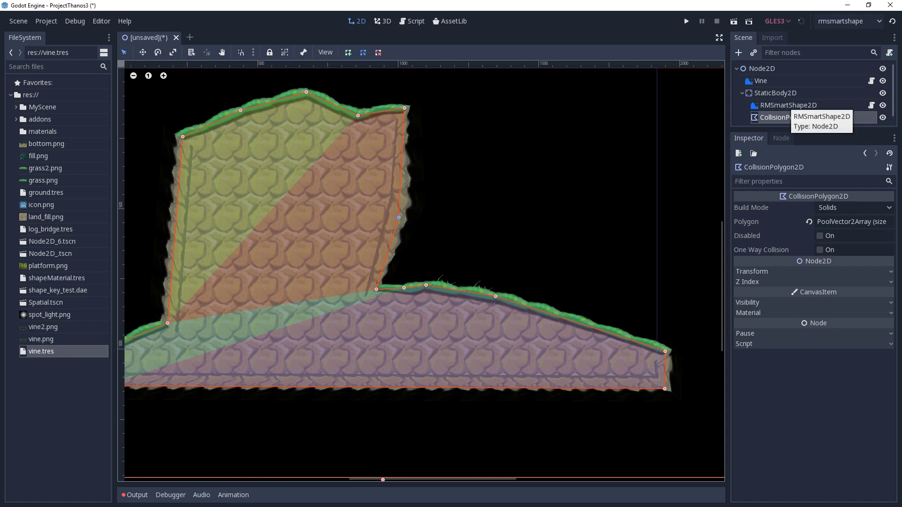
{"action": "left_click", "coordinate": [788, 106]}
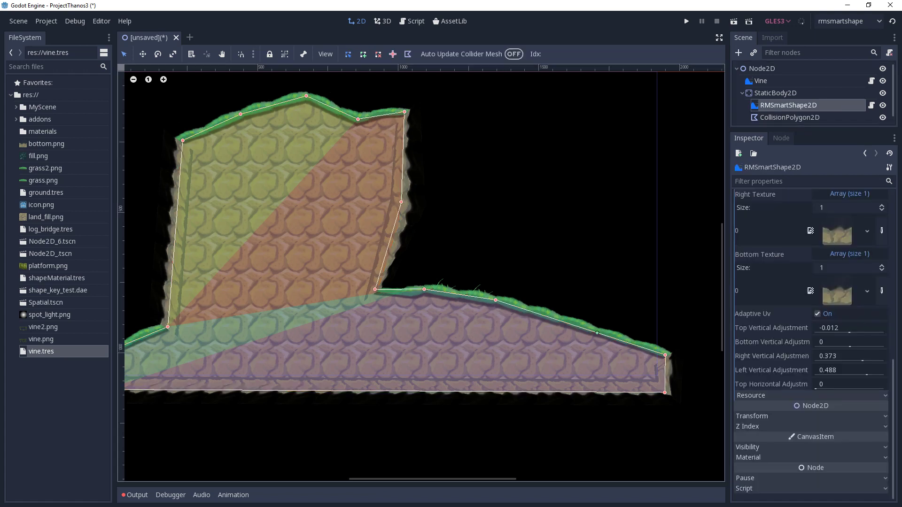
{"action": "mouse_move", "coordinate": [596, 333]}
{"action": "left_mouse_down"}
{"action": "mouse_move", "coordinate": [608, 331]}
{"action": "mouse_move", "coordinate": [589, 321]}
{"action": "left_mouse_up"}
{"action": "left_click", "coordinate": [542, 310]}
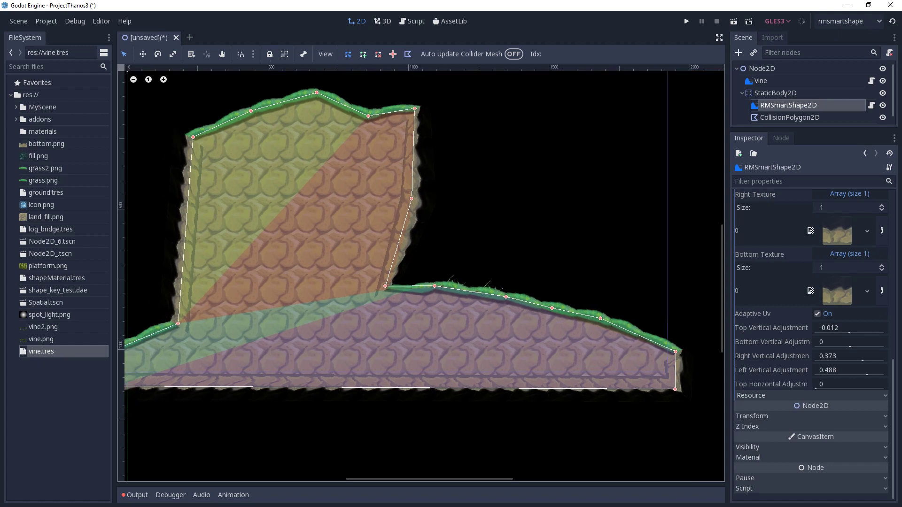
{"action": "scroll", "coordinate": [420, 273], "scroll_direction": "up", "scroll_amount": 2}
{"action": "scroll", "coordinate": [420, 273], "scroll_direction": "down", "scroll_amount": 2}
{"action": "middle_click_drag", "start_coordinate": [420, 272], "coordinate": [406, 275]}
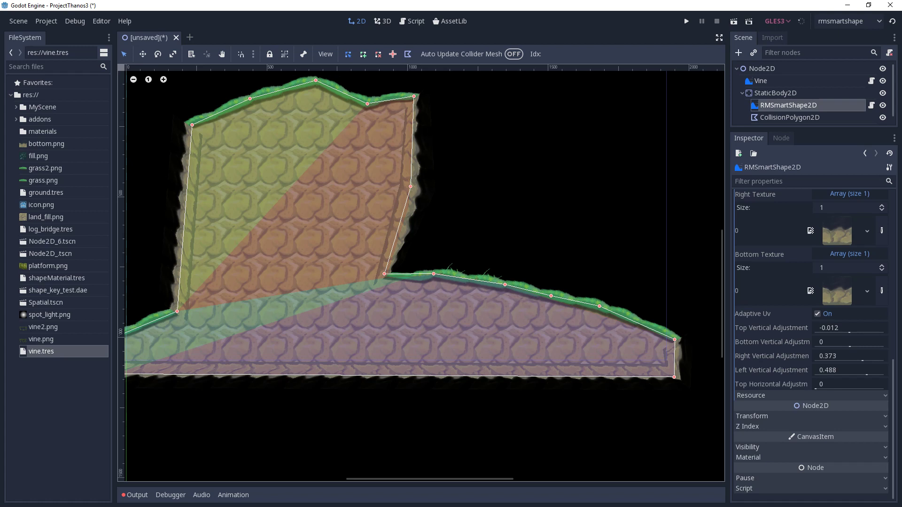
{"action": "scroll", "coordinate": [465, 235], "scroll_direction": "down", "scroll_amount": 2}
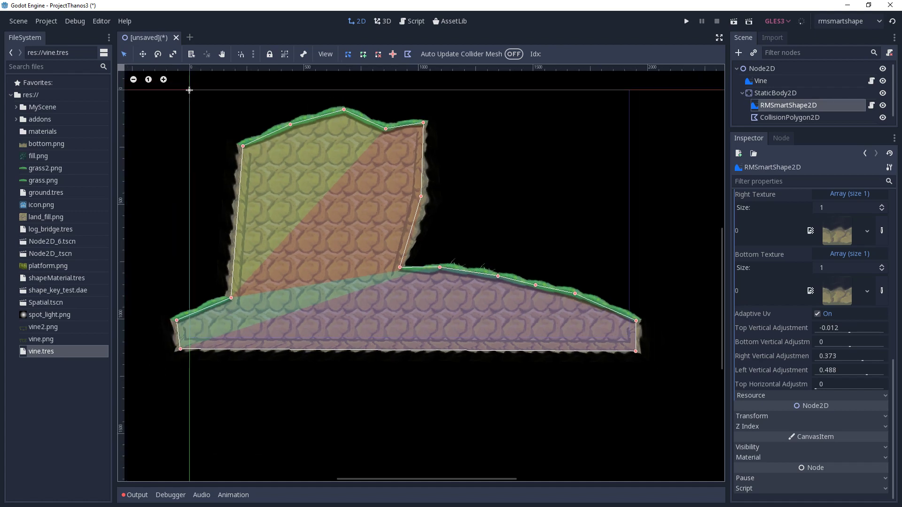
{"action": "scroll", "coordinate": [810, 329], "scroll_direction": "up", "scroll_amount": 5}
{"action": "scroll", "coordinate": [810, 328], "scroll_direction": "up", "scroll_amount": 3}
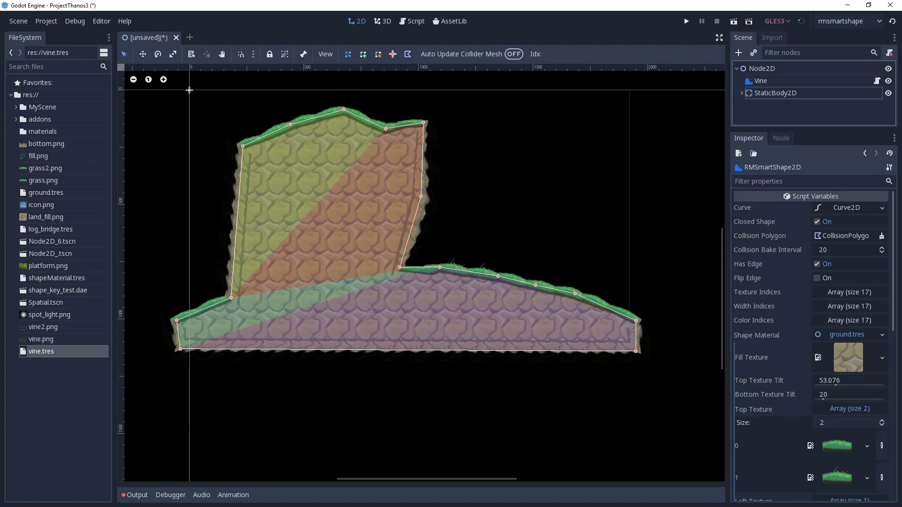
- Open the shape's ground.tres material for editing using the Edit entry in the Shape Material dropdown
{"action": "scroll", "coordinate": [810, 329], "scroll_direction": "down", "scroll_amount": 3}
{"action": "scroll", "coordinate": [810, 329], "scroll_direction": "up", "scroll_amount": 3}
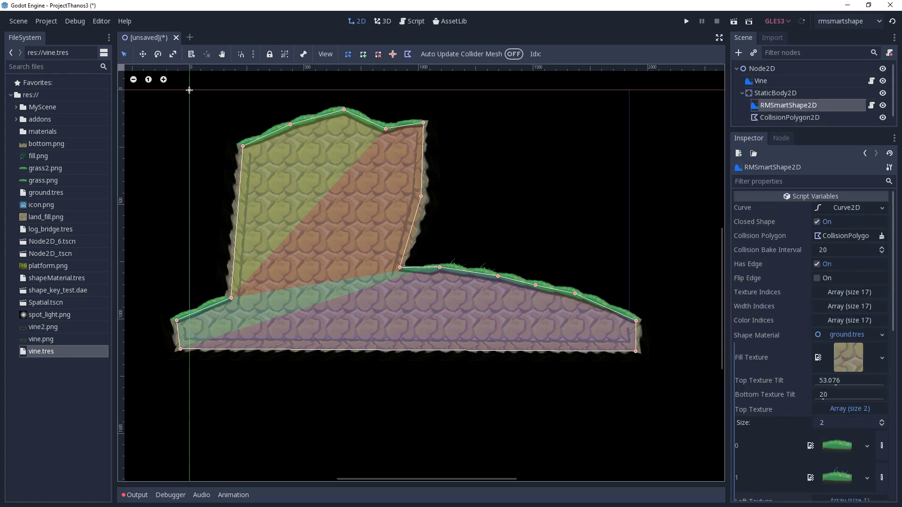
{"action": "scroll", "coordinate": [810, 329], "scroll_direction": "down", "scroll_amount": 5}
{"action": "scroll", "coordinate": [810, 328], "scroll_direction": "up", "scroll_amount": 5}
{"action": "left_click", "coordinate": [882, 334]}
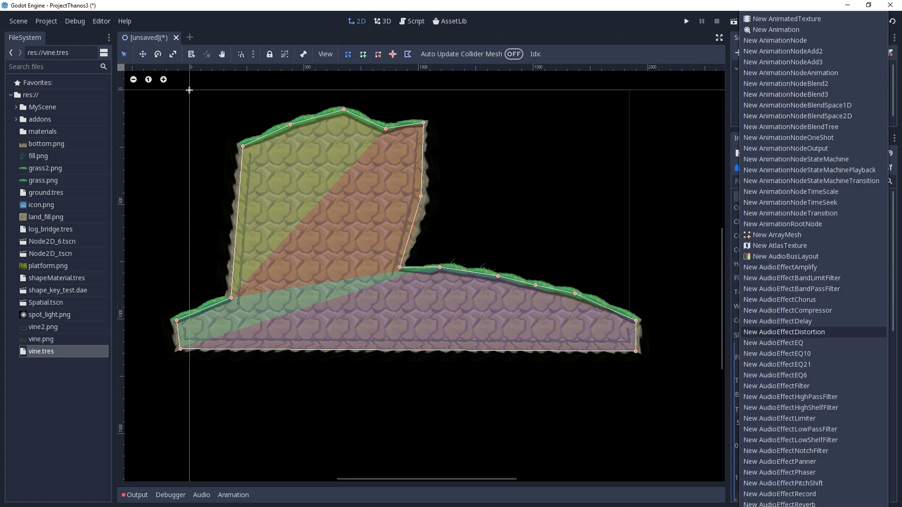
{"action": "scroll", "coordinate": [799, 337], "scroll_direction": "down", "scroll_amount": 15}
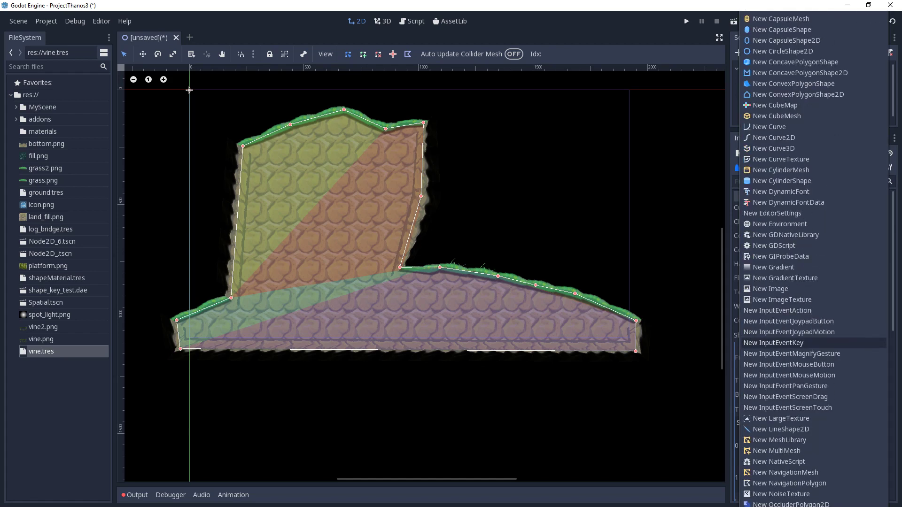
{"action": "scroll", "coordinate": [798, 343], "scroll_direction": "down", "scroll_amount": 20}
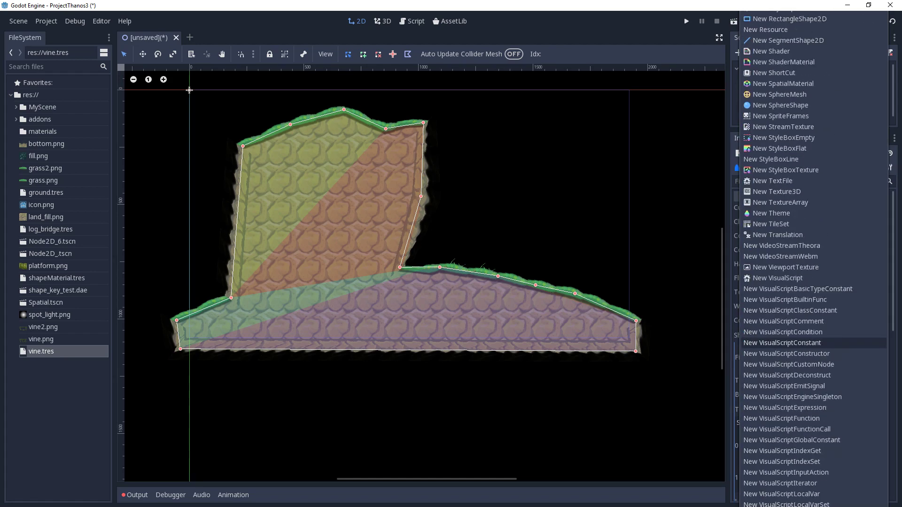
{"action": "scroll", "coordinate": [798, 346], "scroll_direction": "down", "scroll_amount": 20}
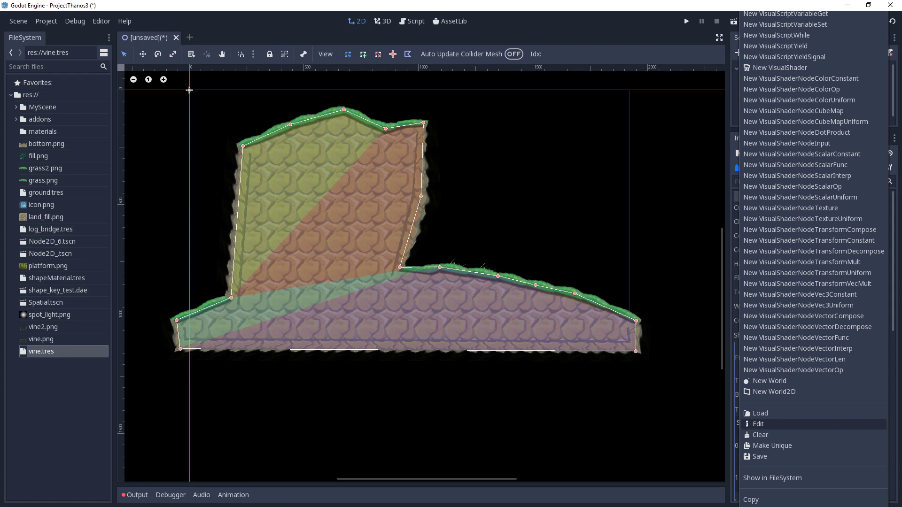
{"action": "left_click", "coordinate": [758, 424]}
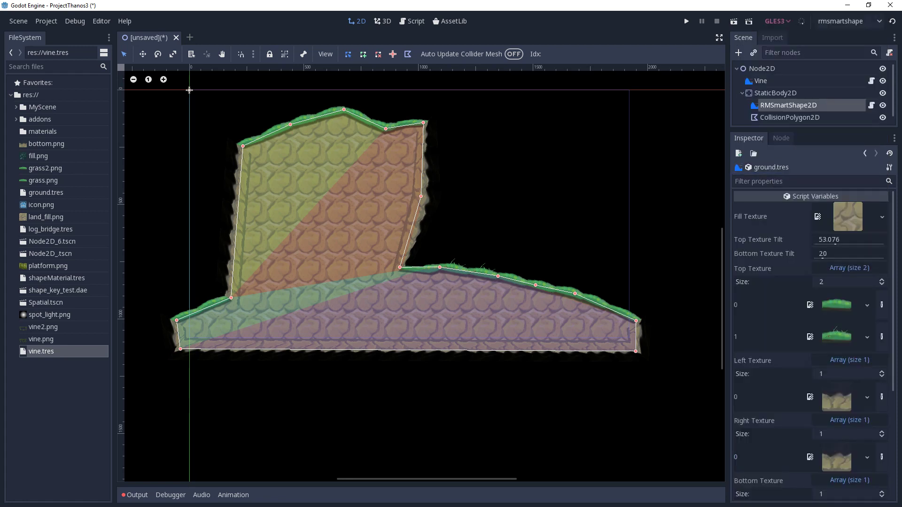
- Save the edited ground material as a new file named ground_360.tres
{"action": "left_click", "coordinate": [889, 167]}
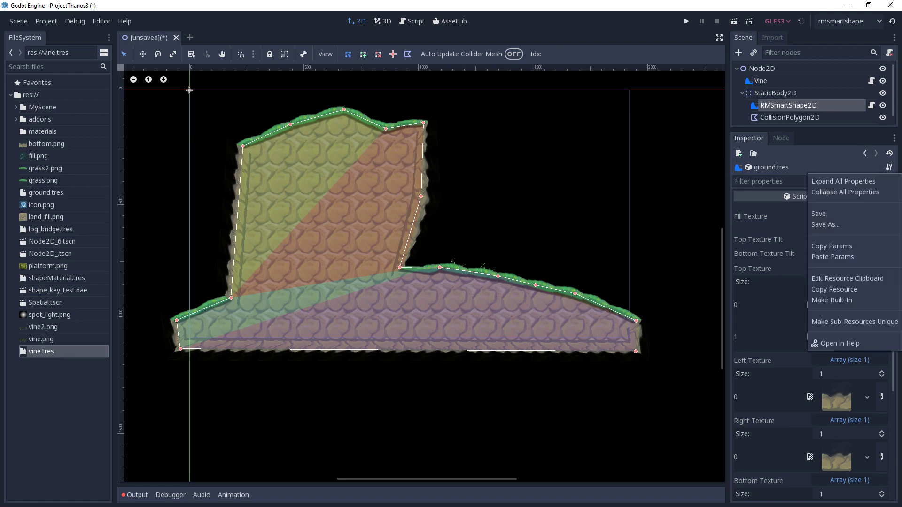
{"action": "left_click", "coordinate": [779, 224]}
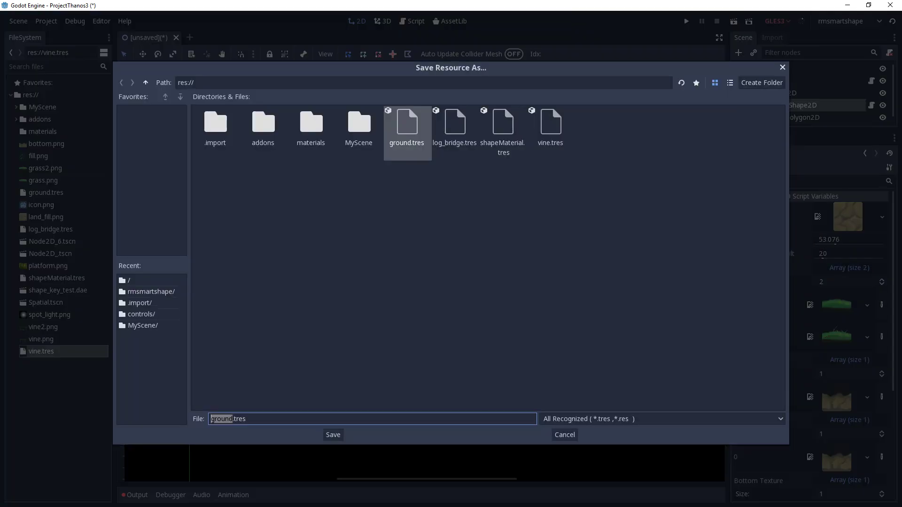
{"action": "left_click", "coordinate": [232, 418]}
{"action": "type", "text": "_360"}
{"action": "key", "text": "Tab"}
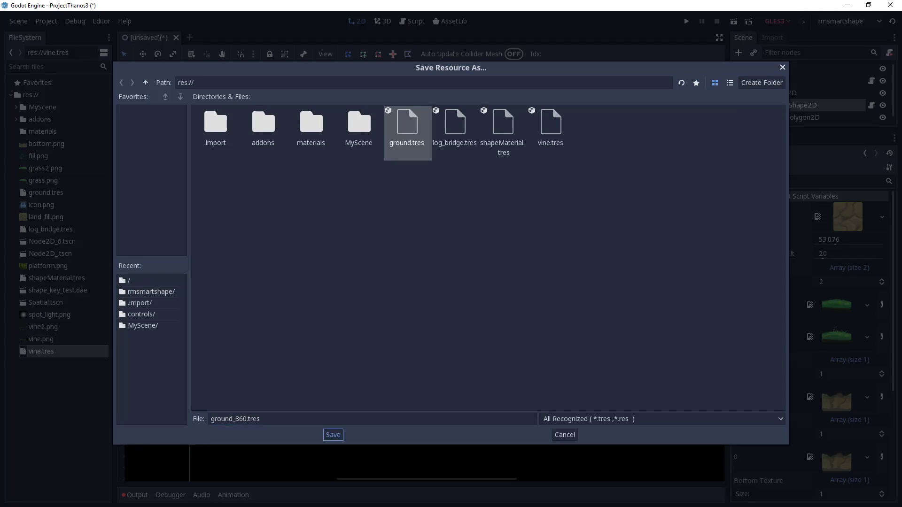
{"action": "key", "text": "Return"}
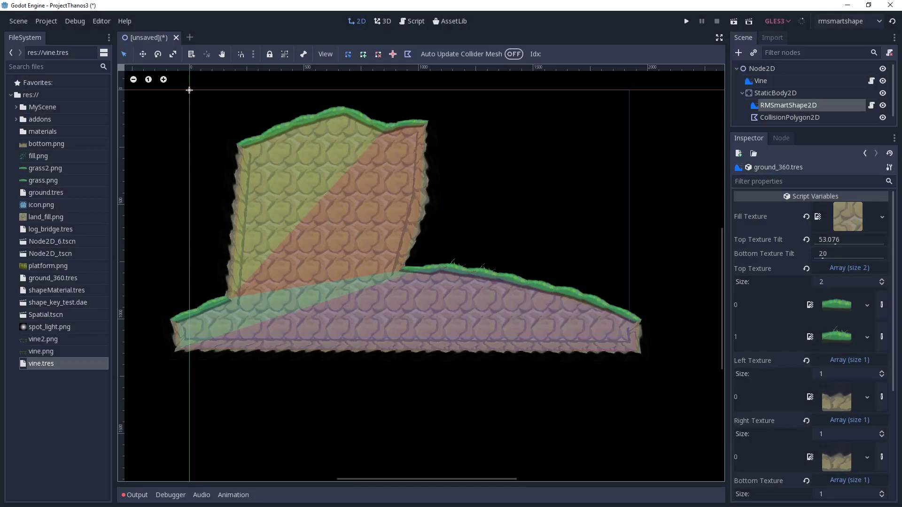
- Add a new RMSmartShape2D node as a child of the root Node2D
{"action": "left_click", "coordinate": [189, 90]}
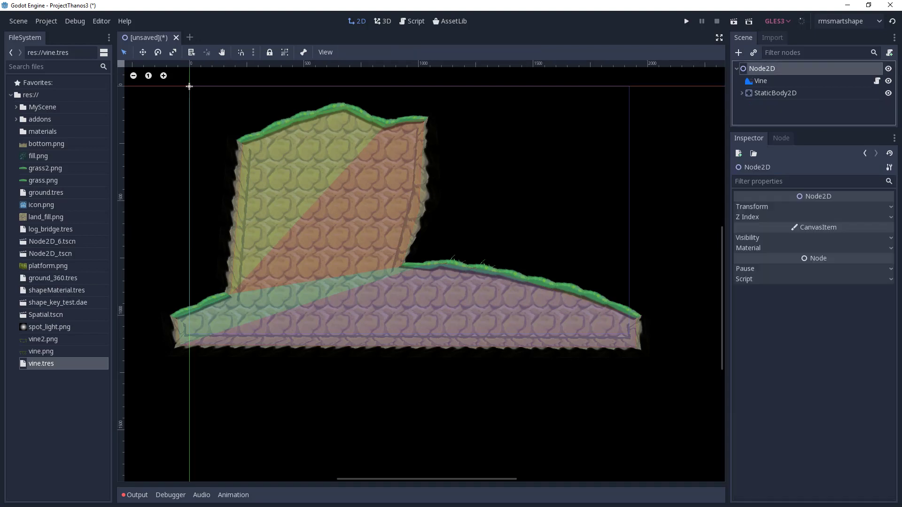
{"action": "key", "text": "ctrl+a"}
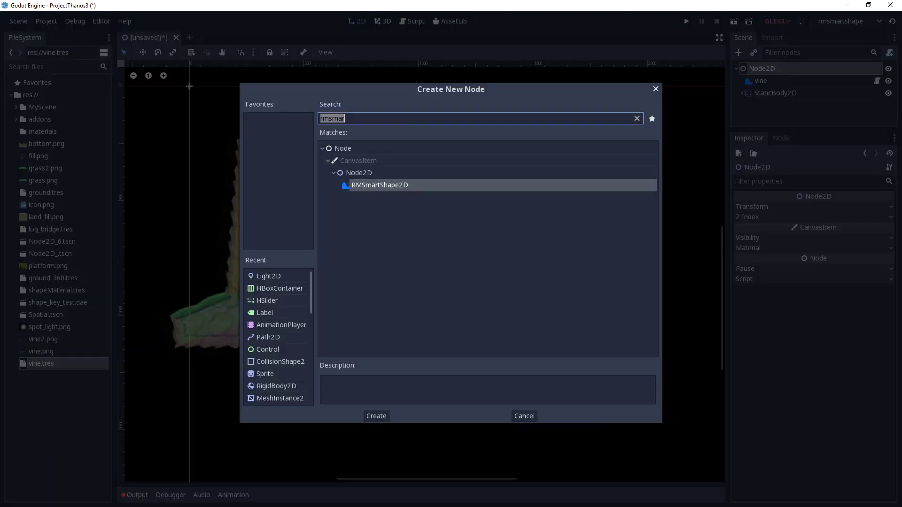
{"action": "key", "text": "Tab"}
{"action": "key", "text": "Tab"}
{"action": "key", "text": "Return"}
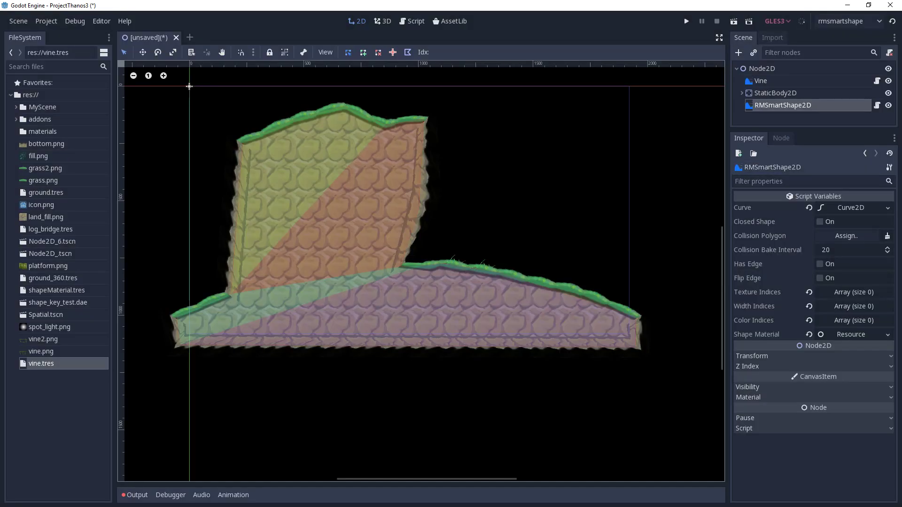
- Draw a closed six-point outline at upper right and assign ground_360.tres as its material
{"action": "left_click", "coordinate": [570, 112]}
{"action": "left_click", "coordinate": [599, 162]}
{"action": "left_click", "coordinate": [582, 231]}
{"action": "left_click", "coordinate": [518, 222]}
{"action": "left_click", "coordinate": [481, 183]}
{"action": "left_click", "coordinate": [484, 123]}
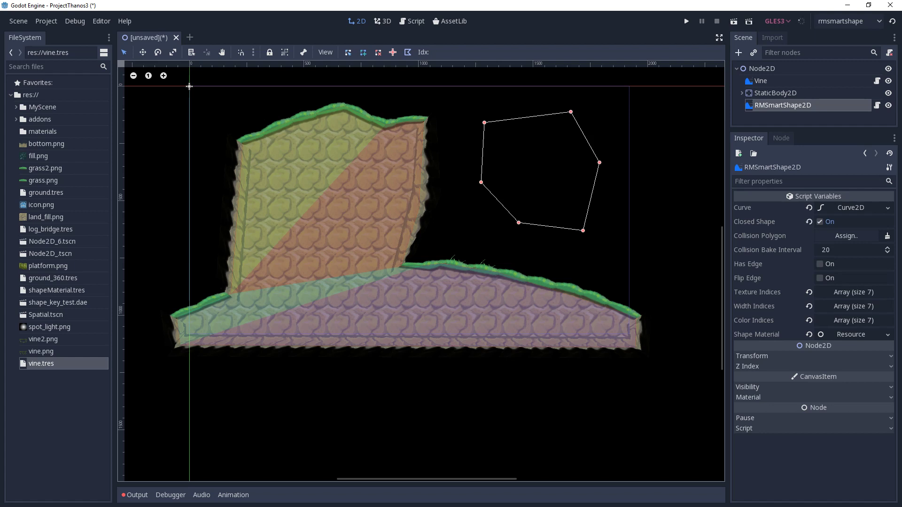
{"action": "left_click_drag", "start_coordinate": [53, 278], "coordinate": [845, 334]}
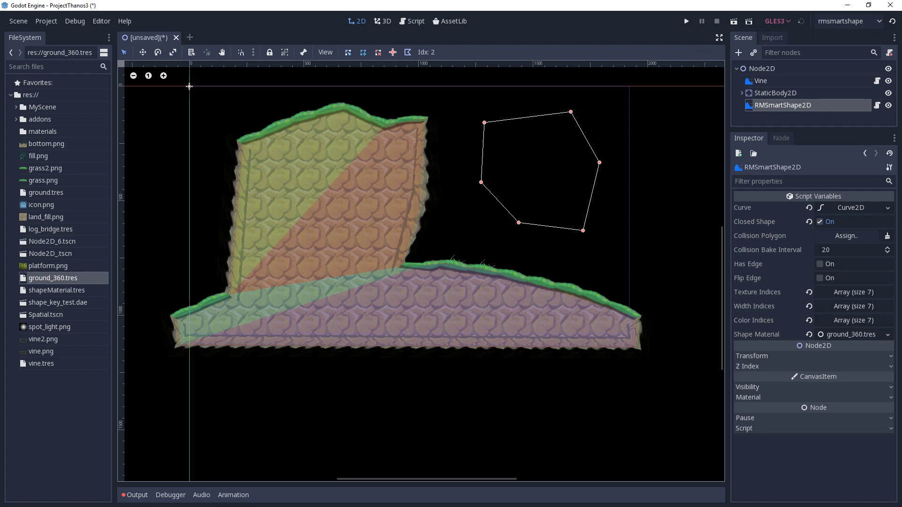
- Turn on Has Edge for grass, adjust the right corner, and add a right-side point
{"action": "left_click_drag", "start_coordinate": [599, 162], "coordinate": [603, 162]}
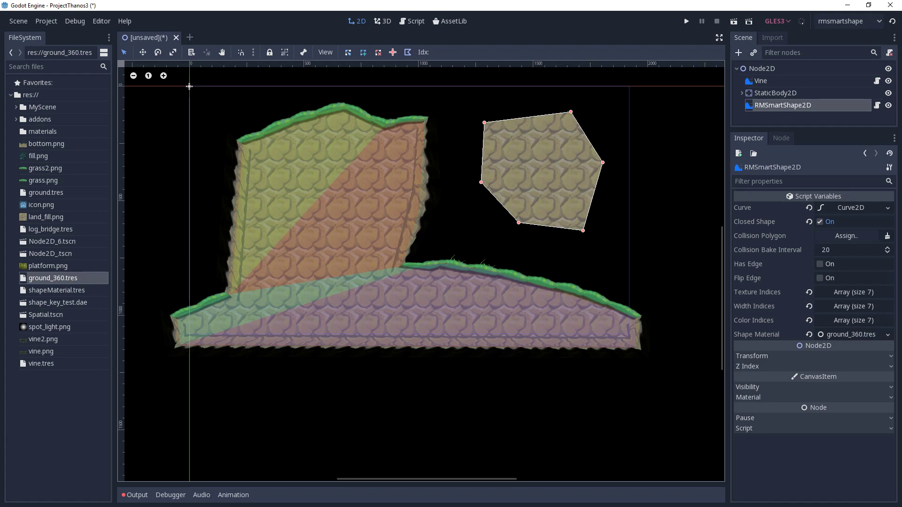
{"action": "left_click", "coordinate": [819, 264]}
{"action": "left_click_drag", "start_coordinate": [602, 162], "coordinate": [618, 153]}
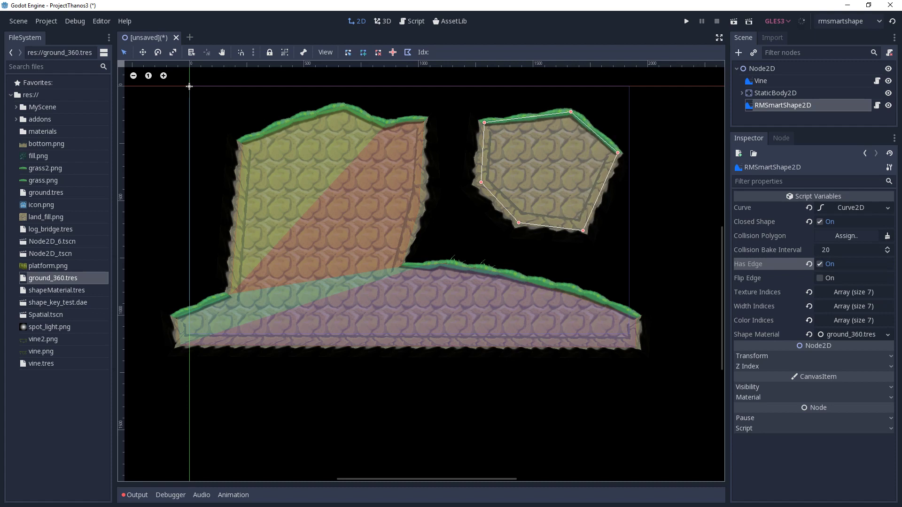
{"action": "left_click_drag", "start_coordinate": [595, 202], "coordinate": [612, 203]}
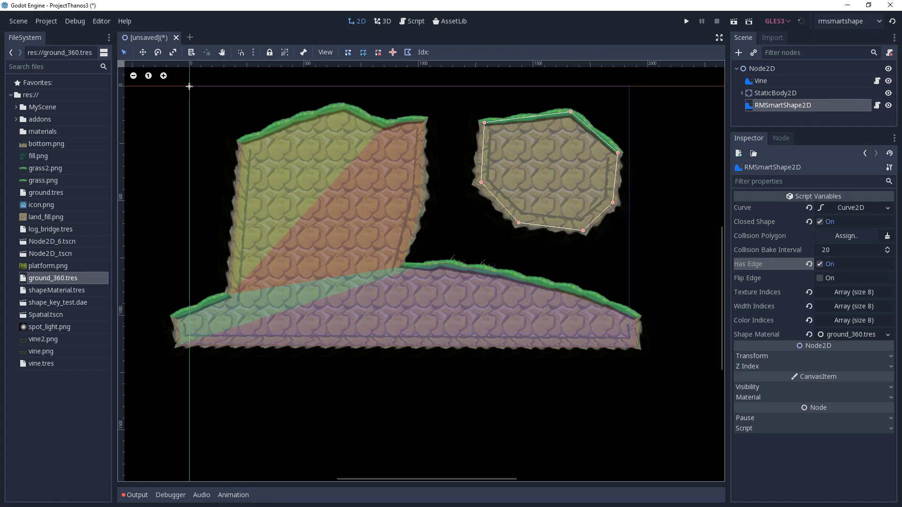
- Expand the ground_360.tres Shape Material to reveal its texture and tilt settings
{"action": "left_click", "coordinate": [847, 335]}
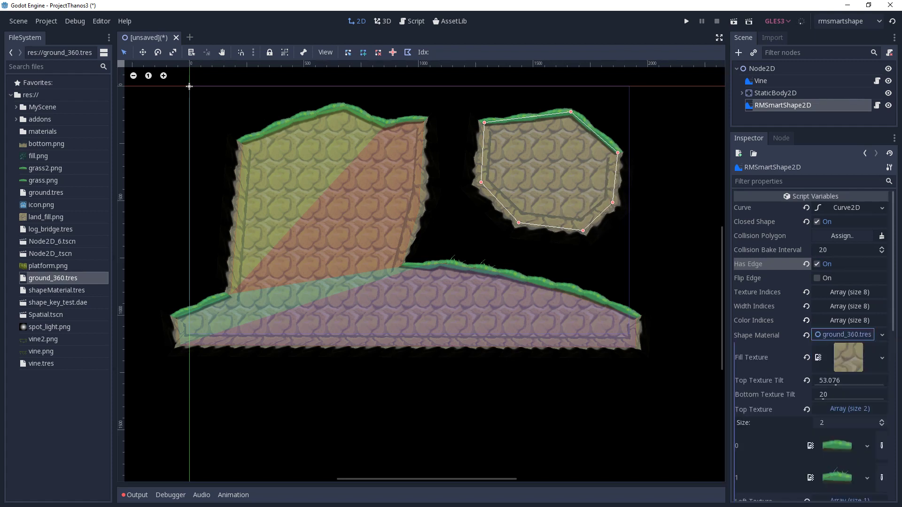
{"action": "scroll", "coordinate": [812, 329], "scroll_direction": "down", "scroll_amount": 3}
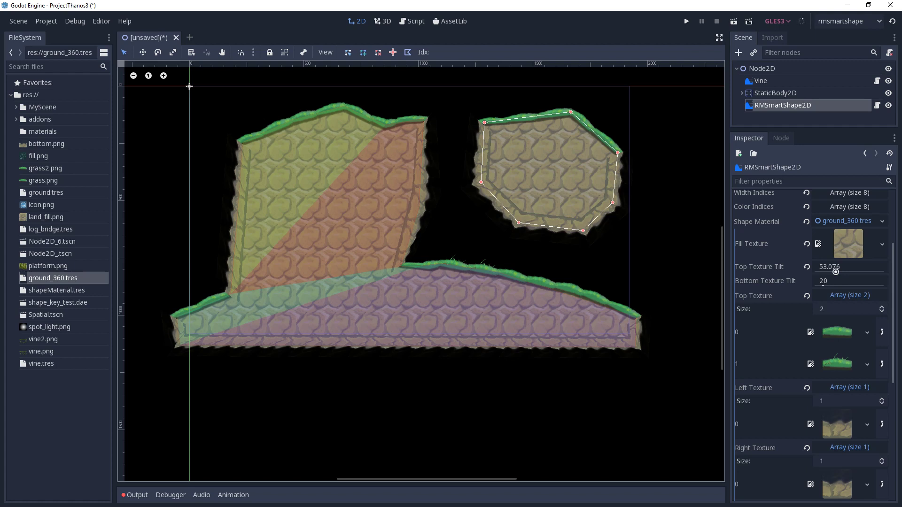
- Raise Top Texture Tilt to 180 and push the right and bottom points outward
{"action": "left_click_drag", "start_coordinate": [836, 272], "coordinate": [885, 272]}
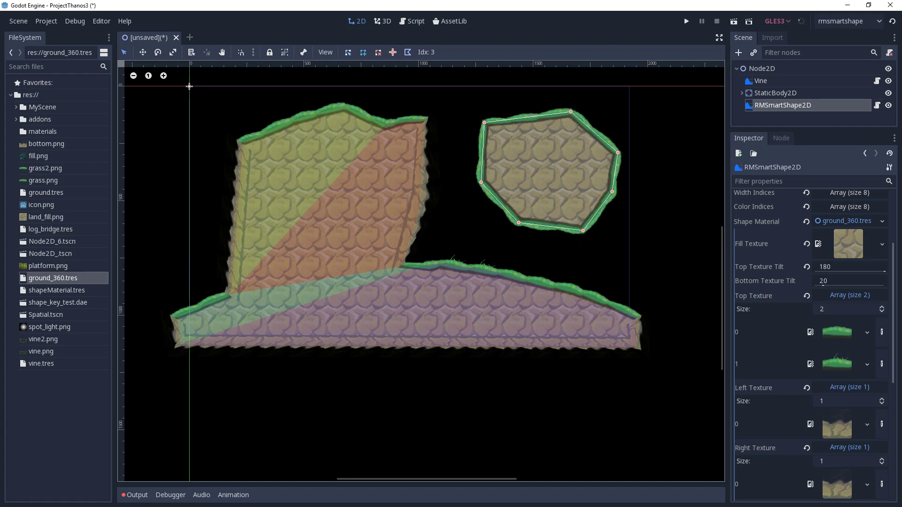
{"action": "left_click_drag", "start_coordinate": [612, 192], "coordinate": [632, 205]}
{"action": "left_click_drag", "start_coordinate": [583, 230], "coordinate": [627, 235]}
- Add points on the lower-left and top edges and shift the left point slightly left
{"action": "left_click_drag", "start_coordinate": [555, 233], "coordinate": [467, 150]}
{"action": "left_click_drag", "start_coordinate": [525, 117], "coordinate": [526, 111]}
{"action": "scroll", "coordinate": [572, 199], "scroll_direction": "up", "scroll_amount": 3}
{"action": "middle_click_drag", "start_coordinate": [540, 169], "coordinate": [474, 233]}
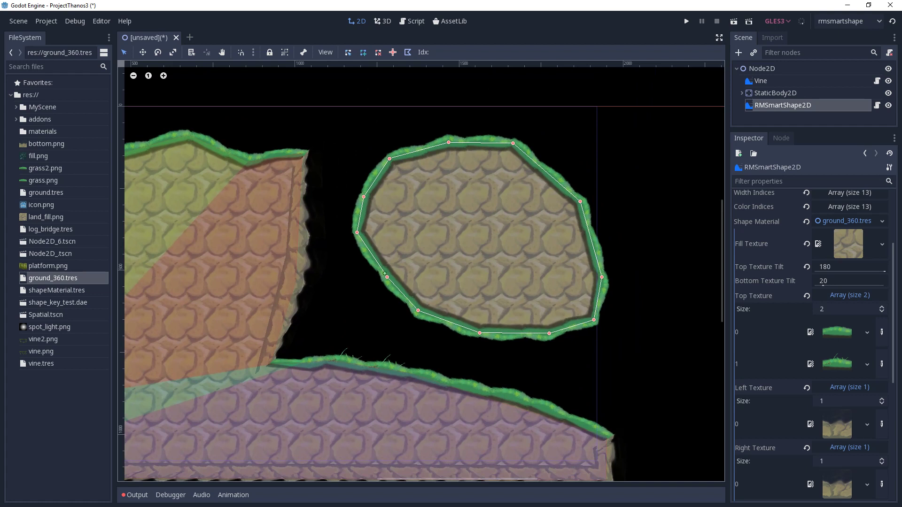
{"action": "left_click_drag", "start_coordinate": [386, 277], "coordinate": [380, 277]}
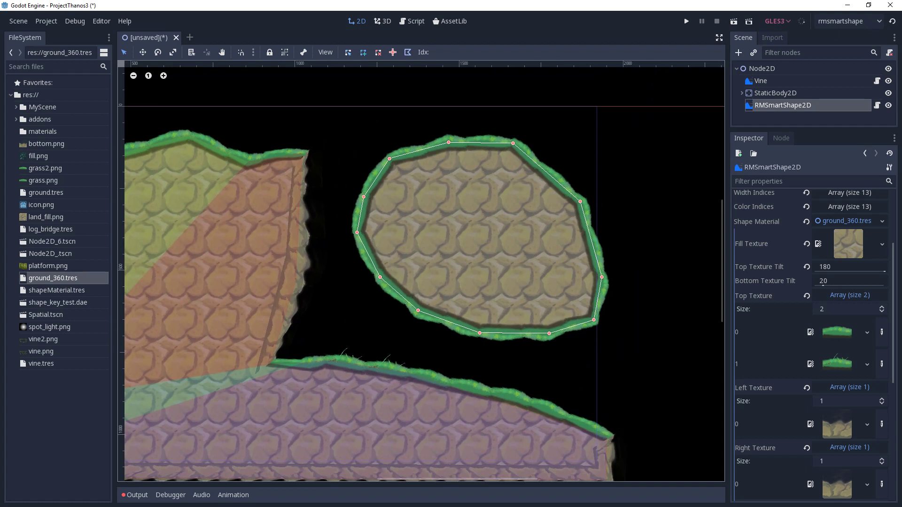